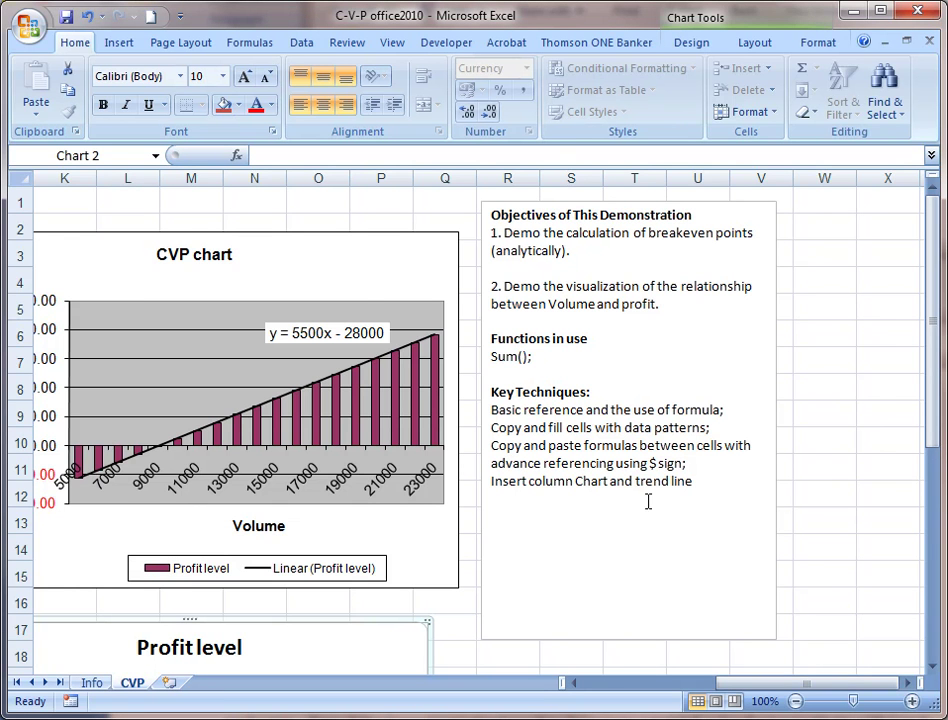
On the Info sheet, examine the sales price and the electronic components, other raw materials and labour costs
{"action": "left_click", "coordinate": [667, 684]}
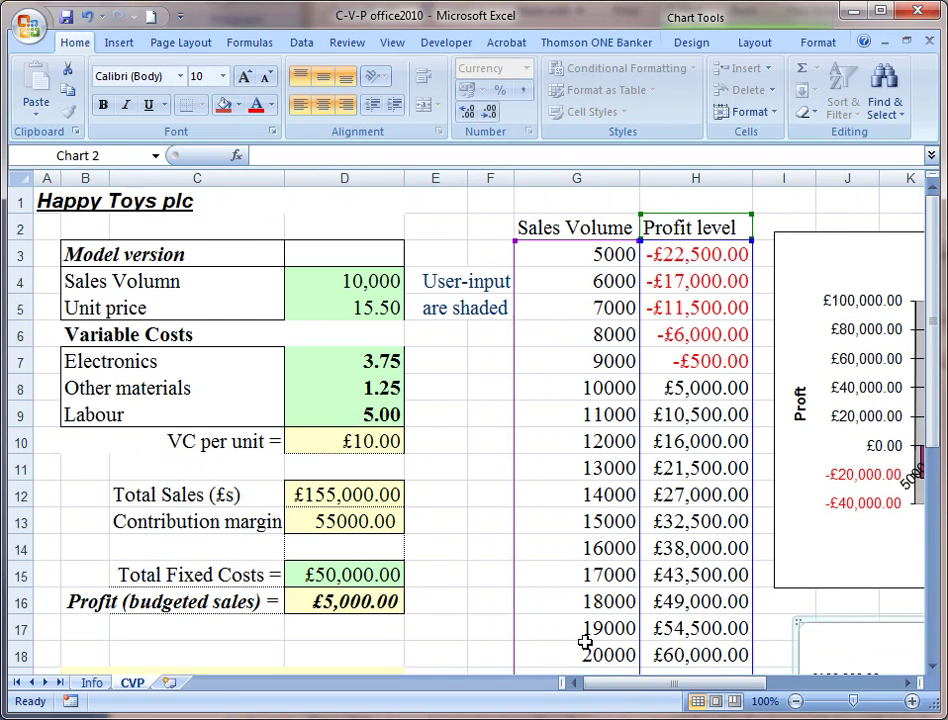
{"action": "left_click", "coordinate": [470, 434]}
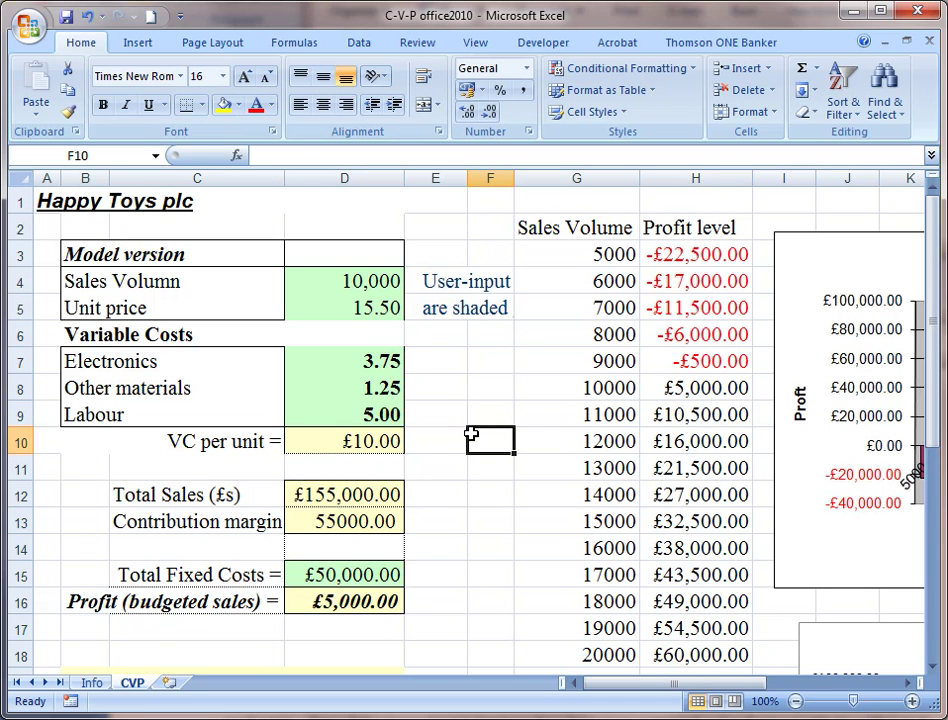
{"action": "left_click", "coordinate": [92, 683]}
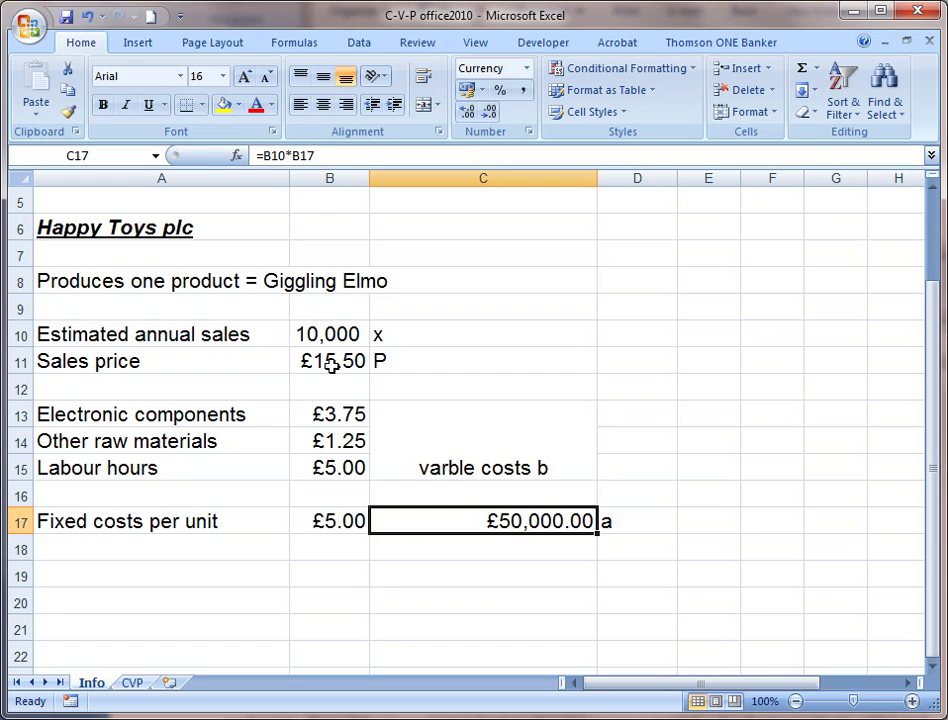
{"action": "left_click_drag", "start_coordinate": [129, 362], "coordinate": [318, 375]}
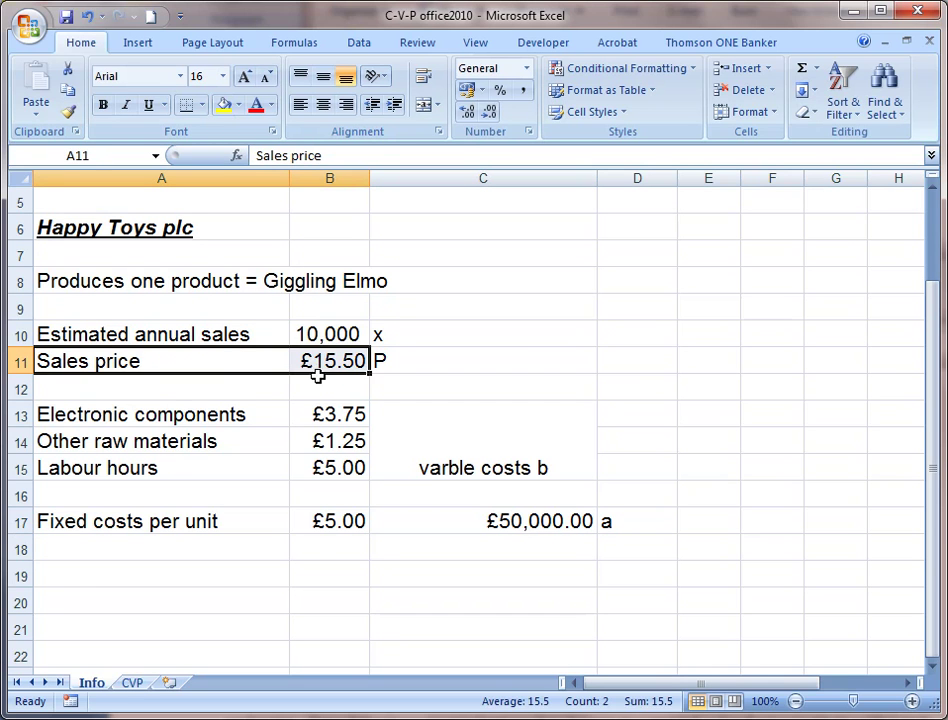
{"action": "left_click_drag", "start_coordinate": [186, 417], "coordinate": [318, 468]}
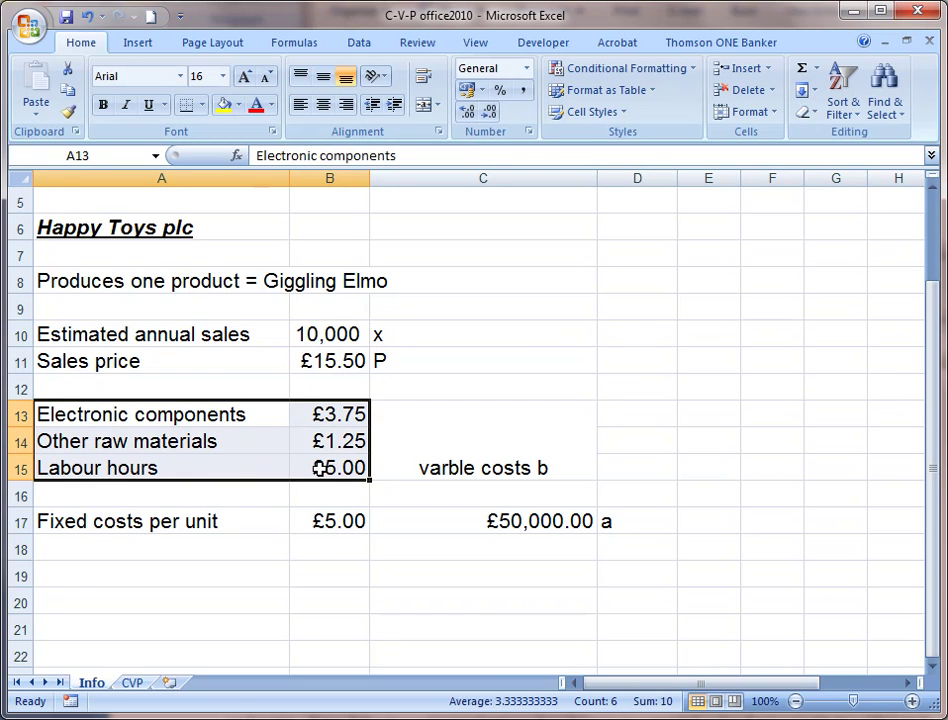
Inspect the fixed costs per unit entry and the total fixed costs formula in C17
{"action": "left_click", "coordinate": [188, 518]}
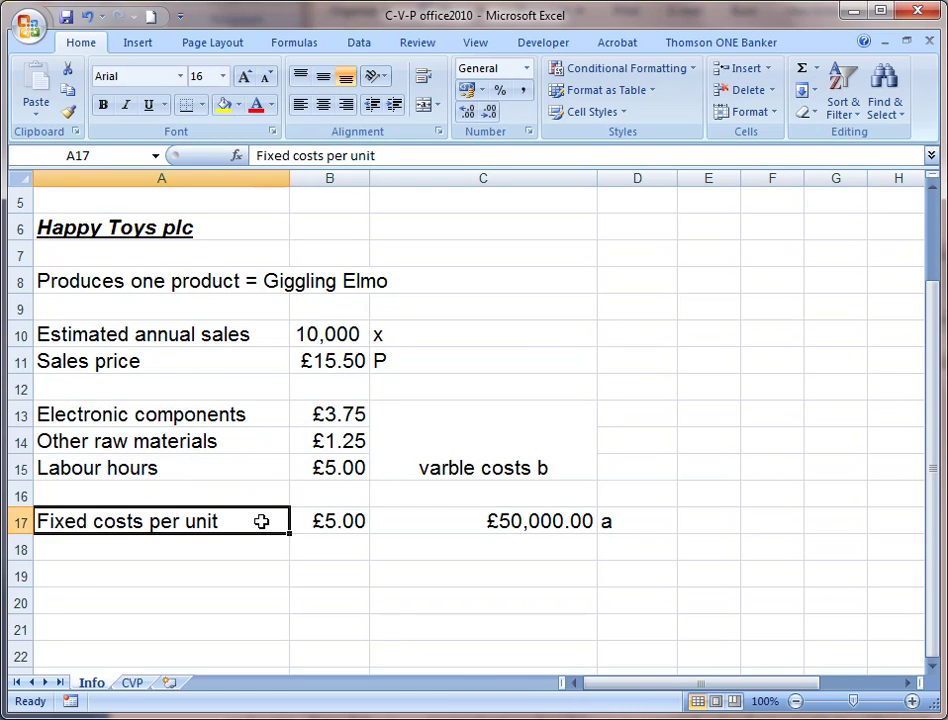
{"action": "left_click", "coordinate": [504, 521]}
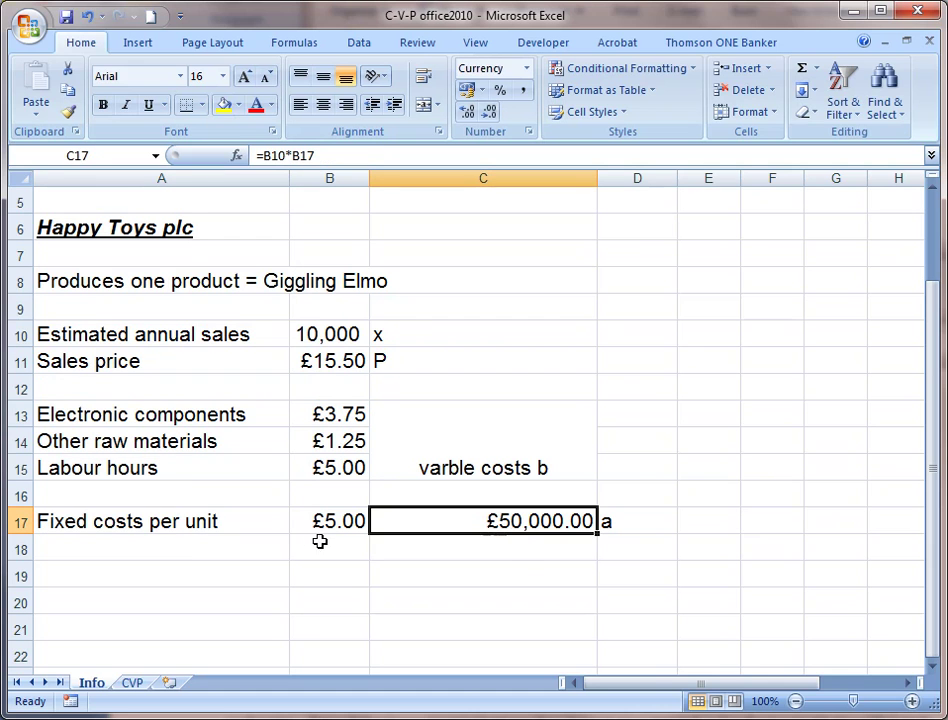
{"action": "double_click", "coordinate": [482, 521]}
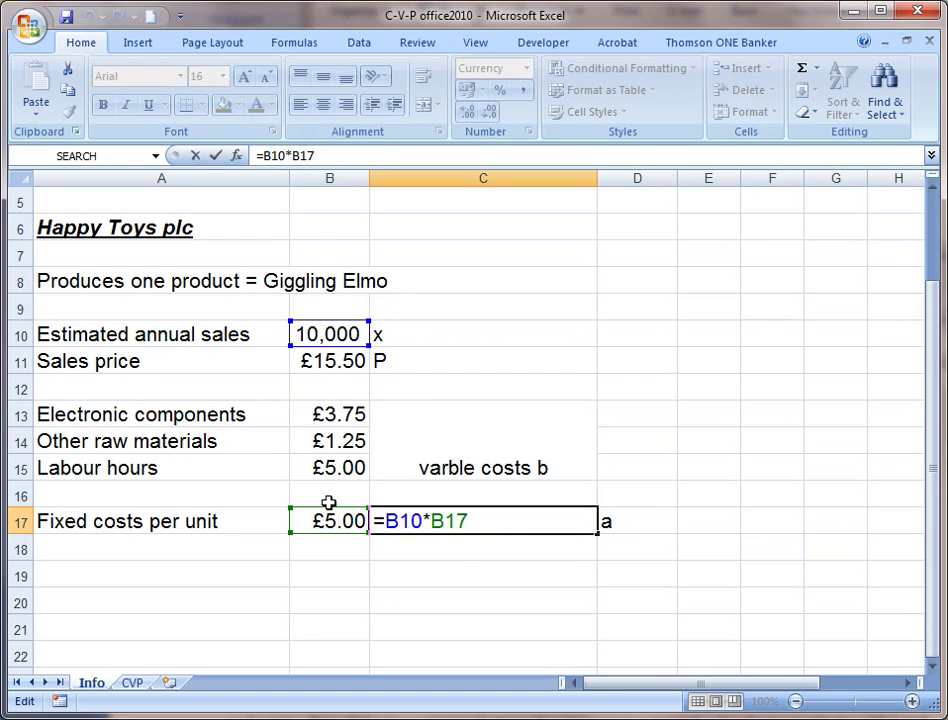
{"action": "key", "text": "ctrl+Return"}
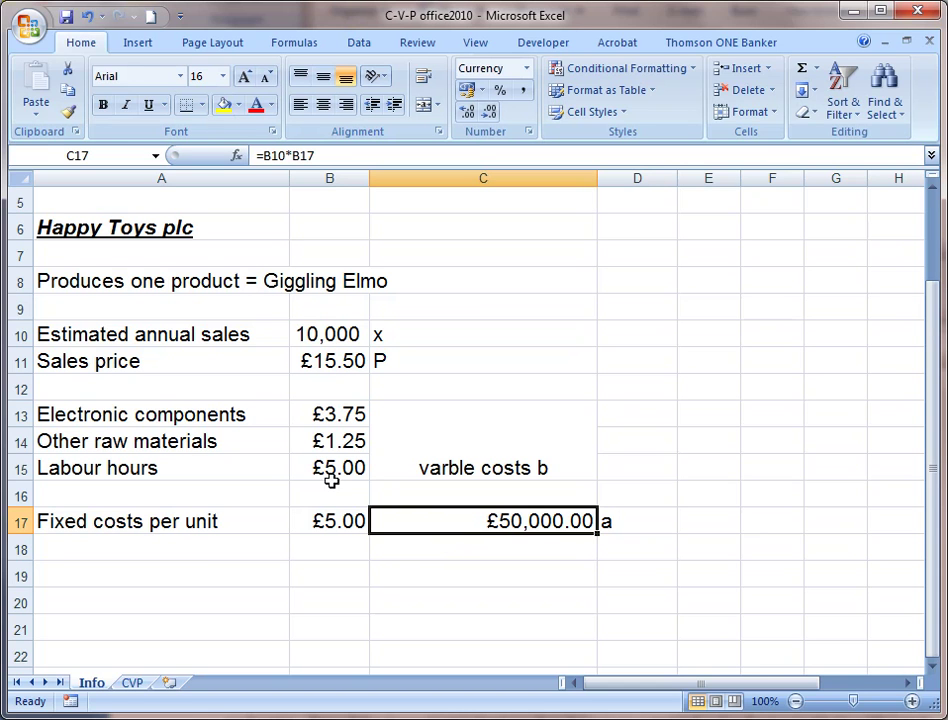
On the CVP sheet, examine the sales volume and unit price labels and their linked input cells D4 and D5
{"action": "left_click", "coordinate": [134, 684]}
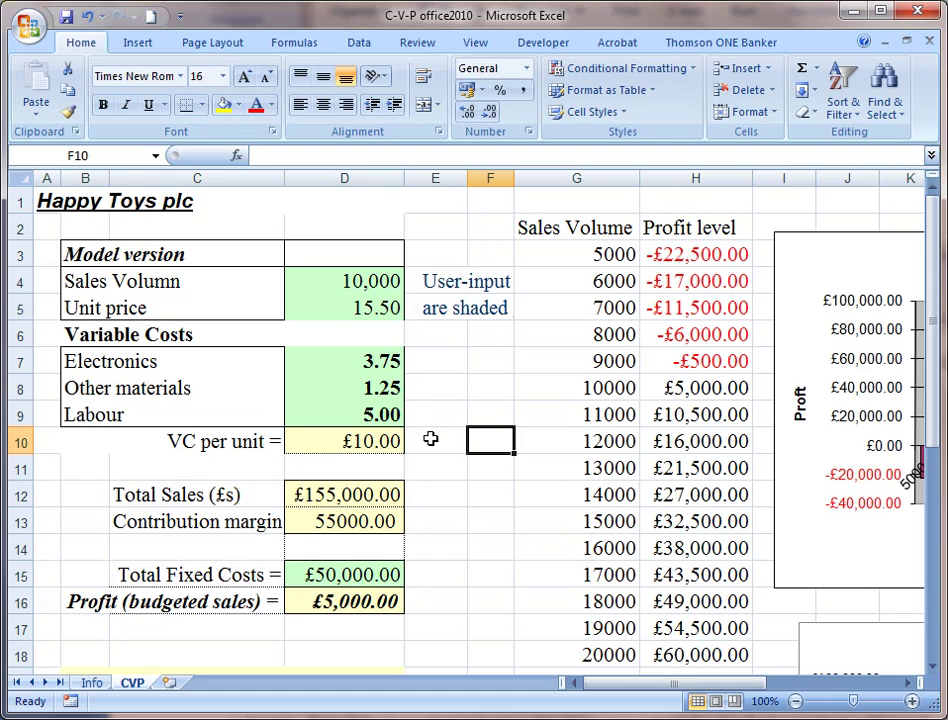
{"action": "left_click", "coordinate": [355, 281]}
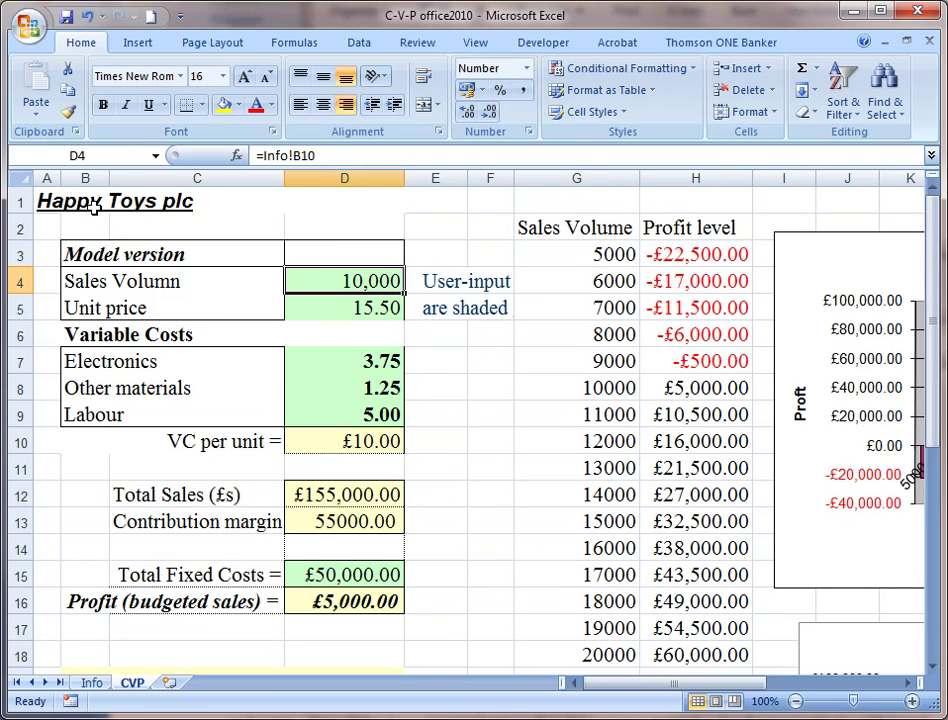
{"action": "left_click", "coordinate": [120, 257]}
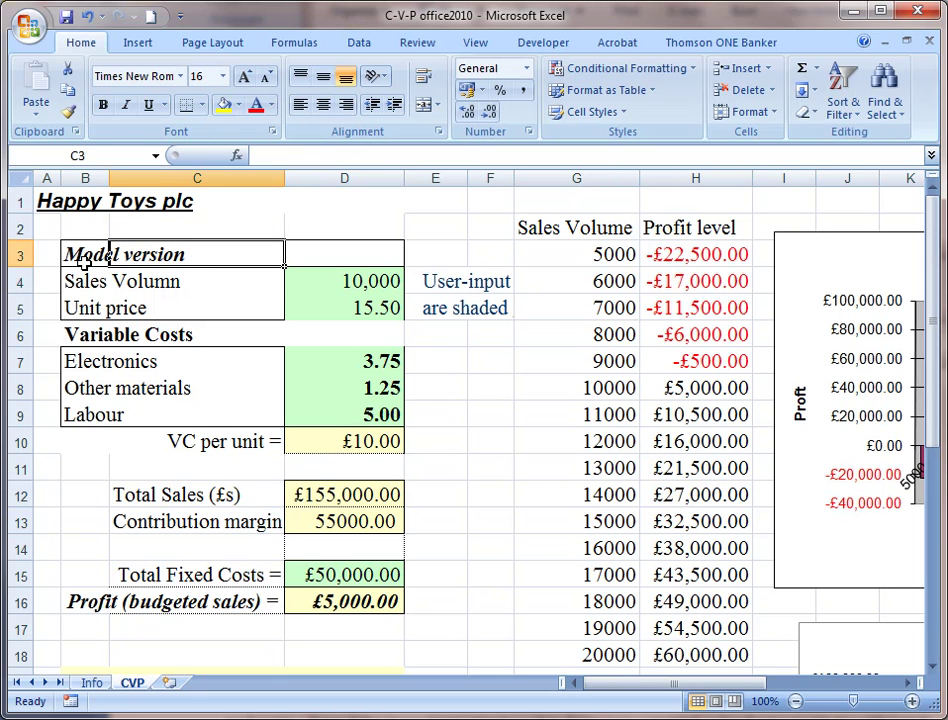
{"action": "left_click", "coordinate": [95, 258]}
{"action": "left_click", "coordinate": [82, 281]}
{"action": "left_click", "coordinate": [89, 311]}
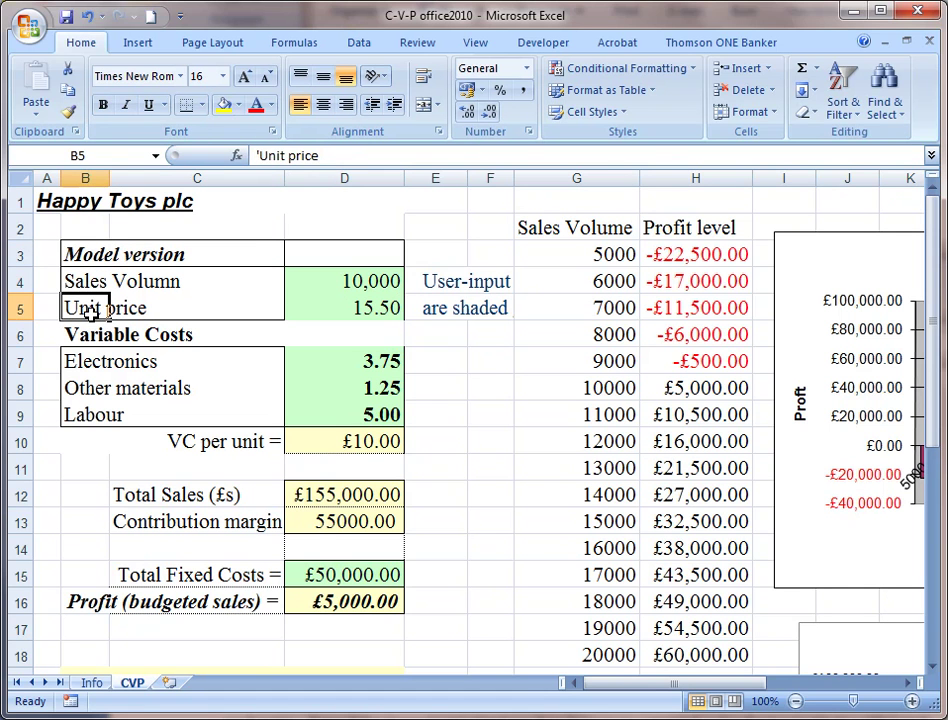
{"action": "left_click", "coordinate": [352, 281]}
{"action": "left_click", "coordinate": [348, 313]}
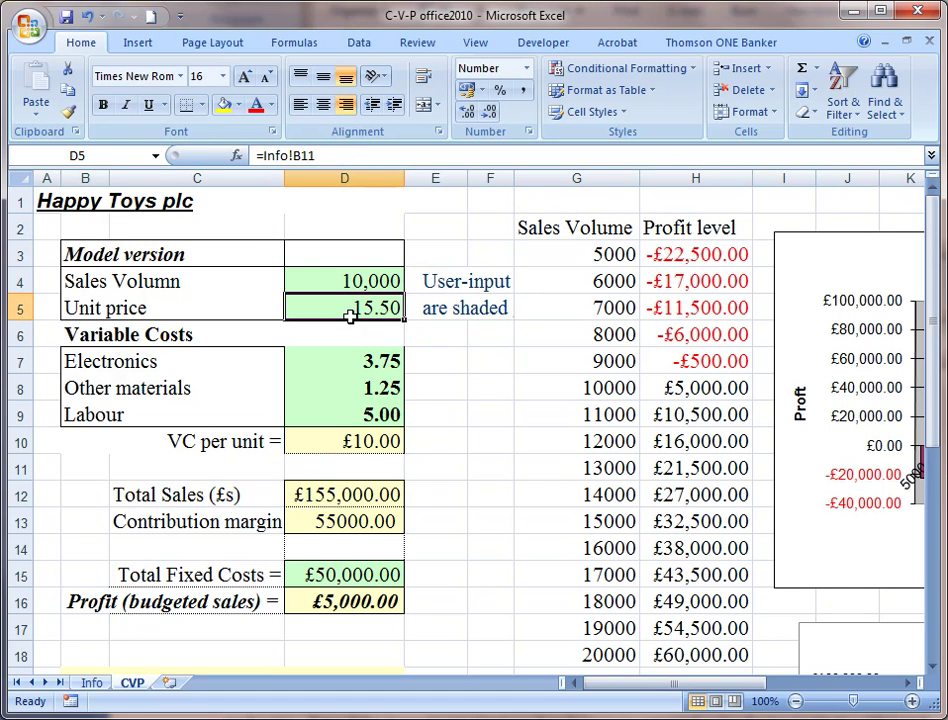
Trace the sales volume reference in D4 to cell B10 on the Info sheet and return to the CVP sheet
{"action": "left_click", "coordinate": [358, 282]}
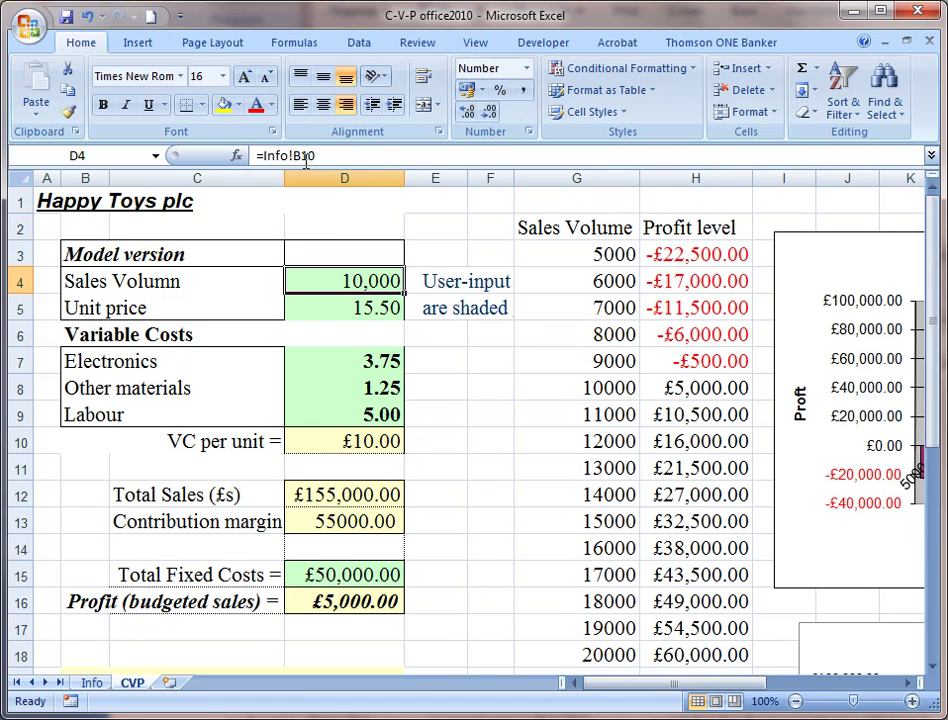
{"action": "left_click", "coordinate": [90, 683]}
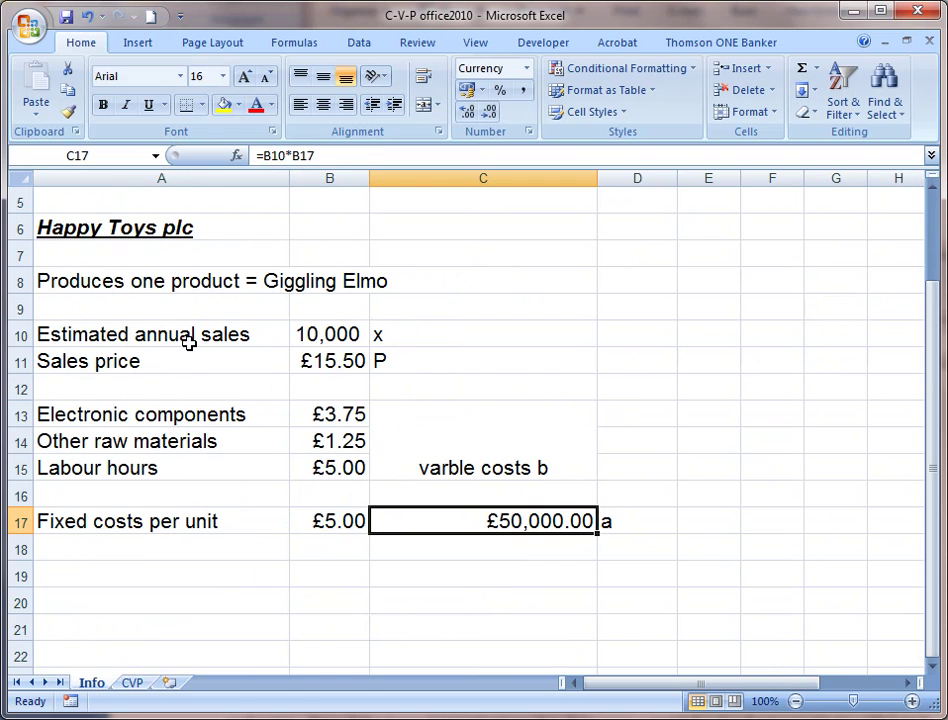
{"action": "left_click", "coordinate": [341, 339]}
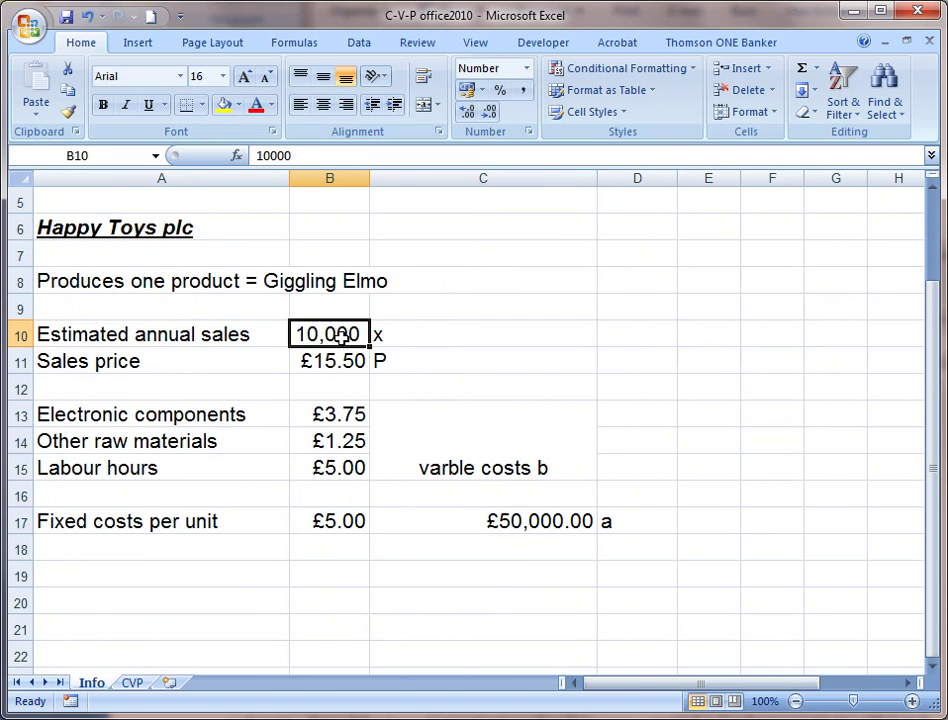
{"action": "left_click", "coordinate": [132, 683]}
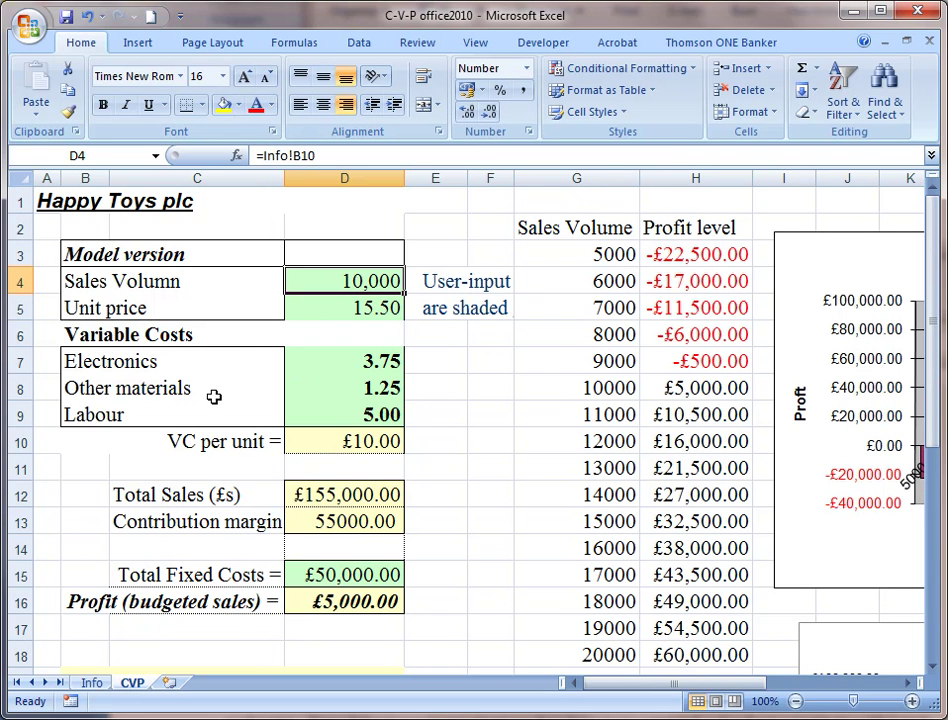
Review the variable cost entries and re-enter the VC per unit formula in D10 as =SUM(D7:D9) by reselecting the cost range
{"action": "left_click_drag", "start_coordinate": [341, 368], "coordinate": [362, 413]}
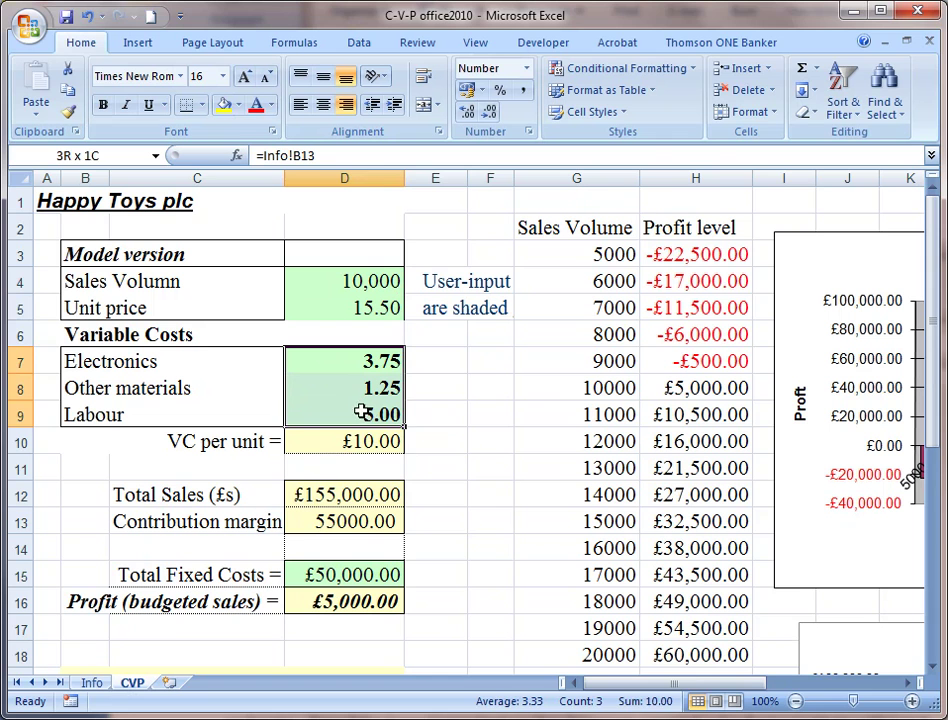
{"action": "left_click", "coordinate": [450, 432]}
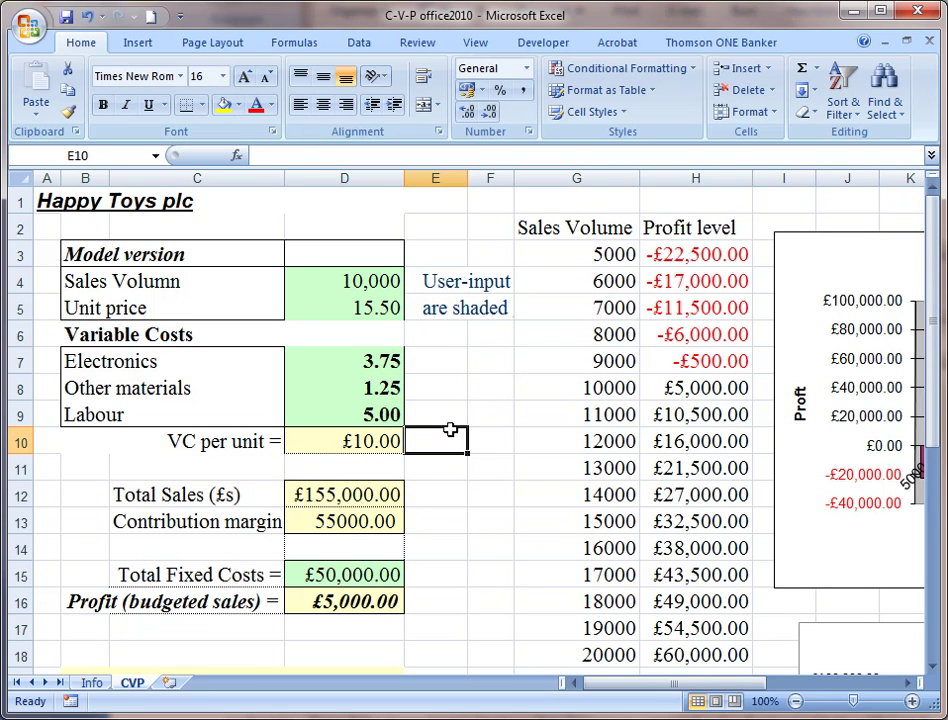
{"action": "left_click", "coordinate": [370, 444]}
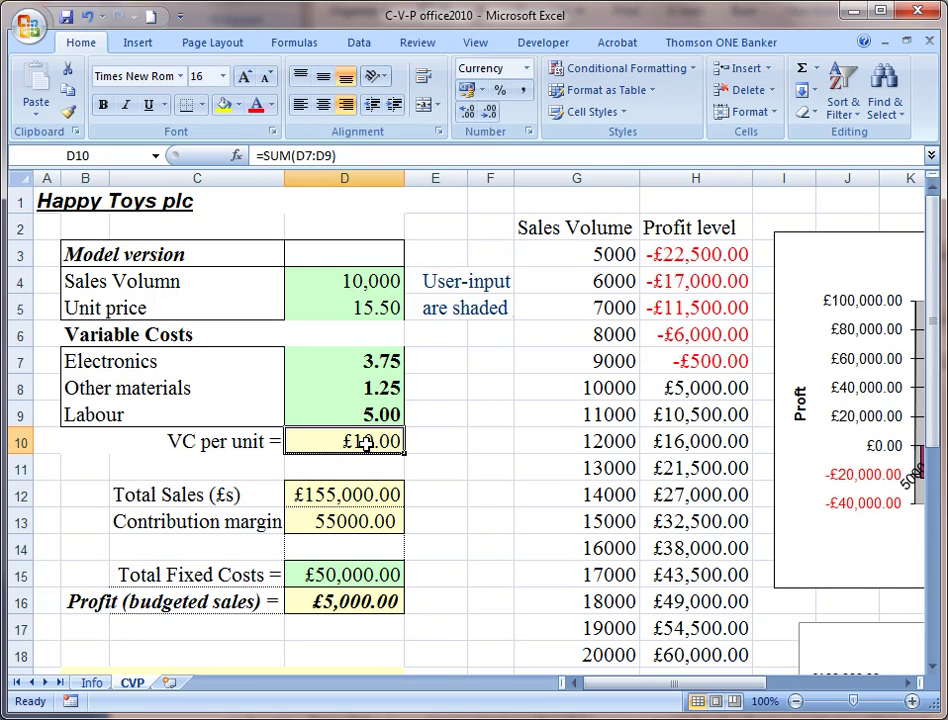
{"action": "double_click", "coordinate": [365, 444]}
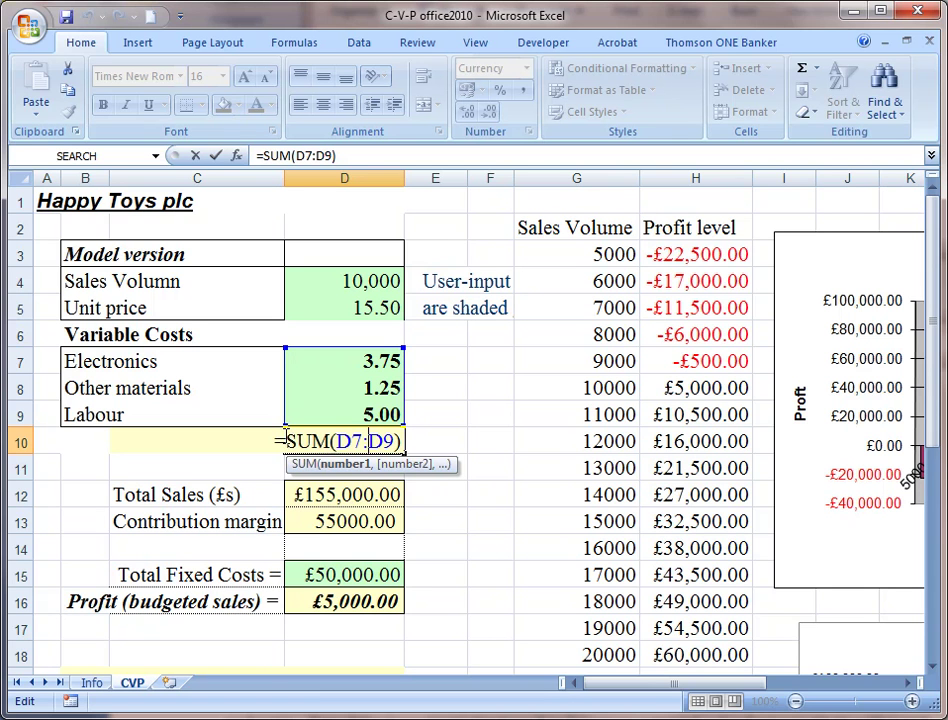
{"action": "double_click", "coordinate": [292, 440]}
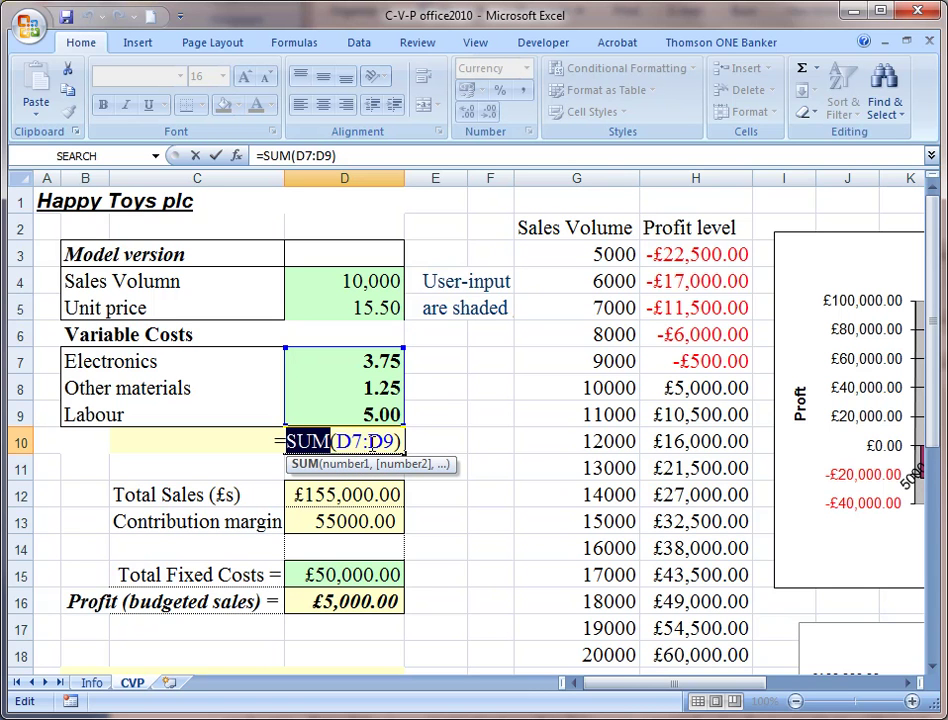
{"action": "left_click_drag", "start_coordinate": [334, 441], "coordinate": [398, 441]}
{"action": "left_click_drag", "start_coordinate": [368, 358], "coordinate": [368, 415]}
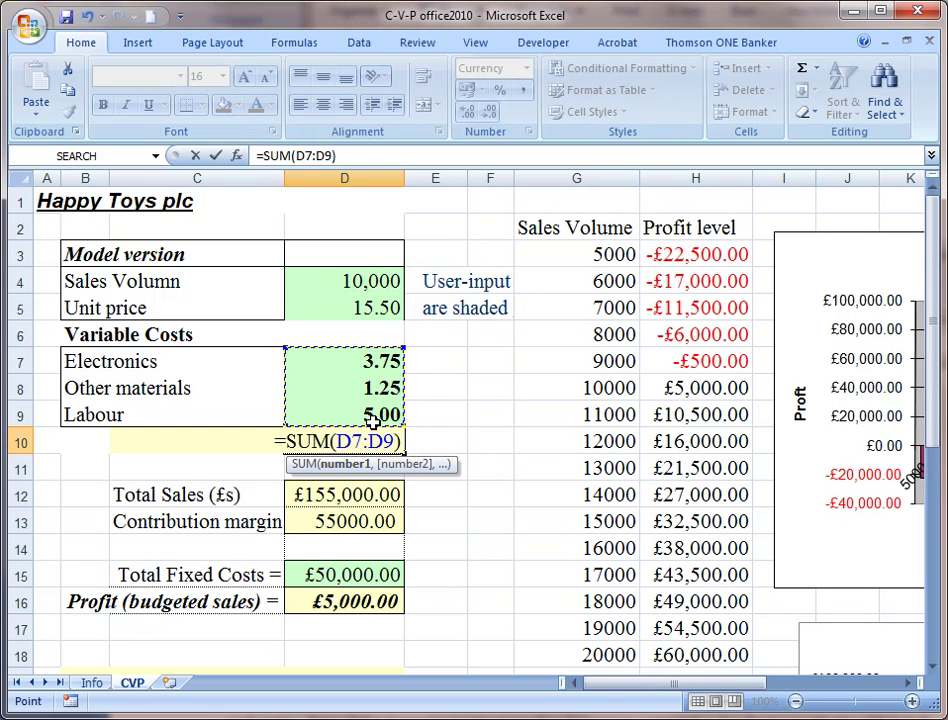
{"action": "key", "text": "Return"}
{"action": "left_click", "coordinate": [388, 442]}
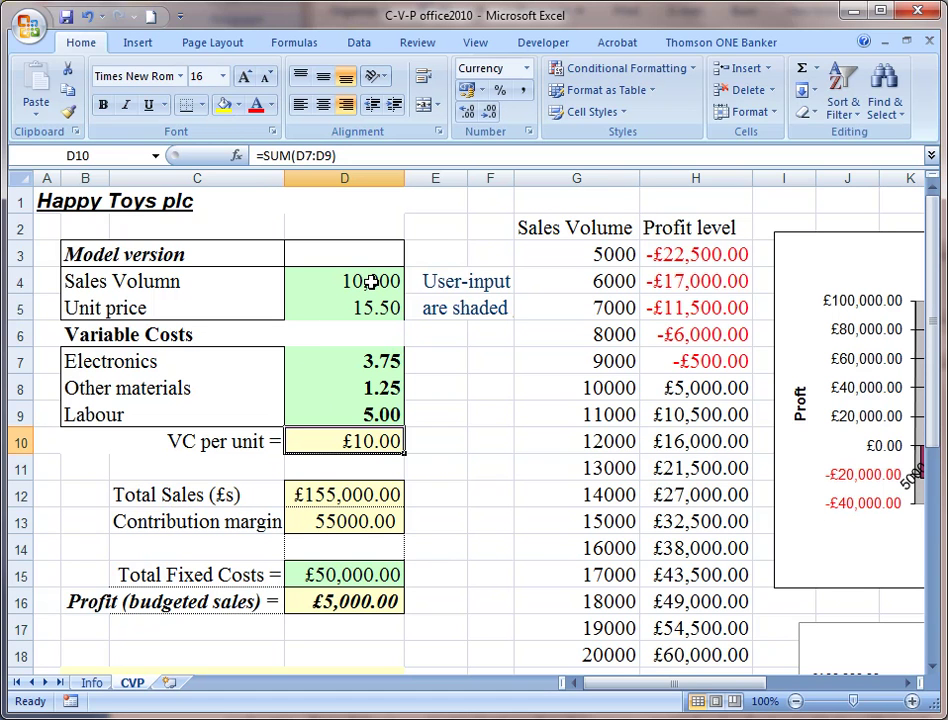
Inspect the total sales formula in D12 and the cells referenced by the contribution margin formula in D13
{"action": "left_click", "coordinate": [326, 498]}
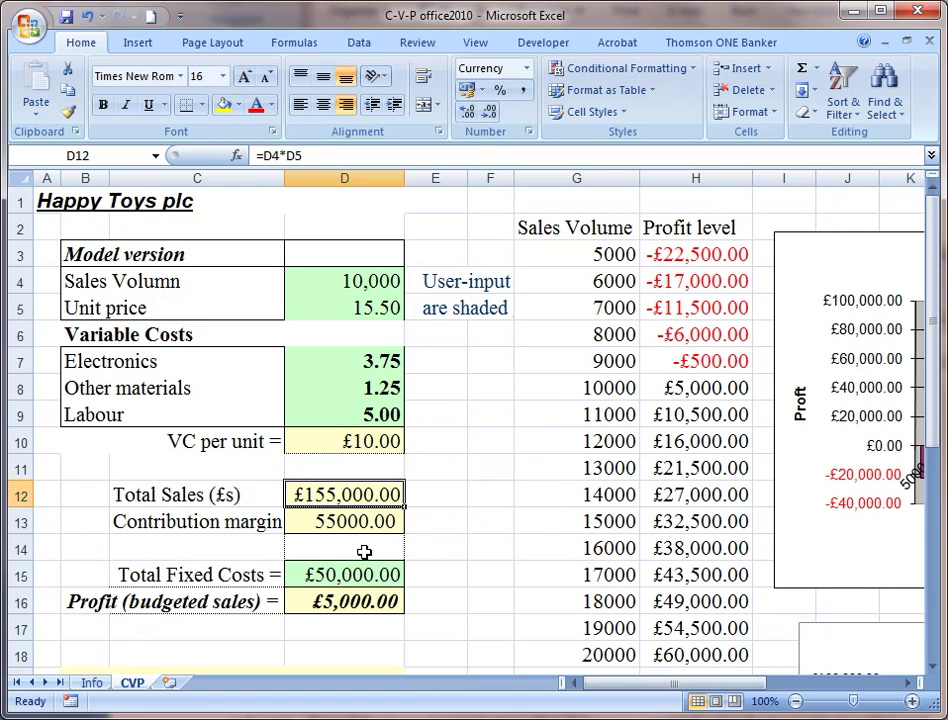
{"action": "left_click", "coordinate": [392, 519]}
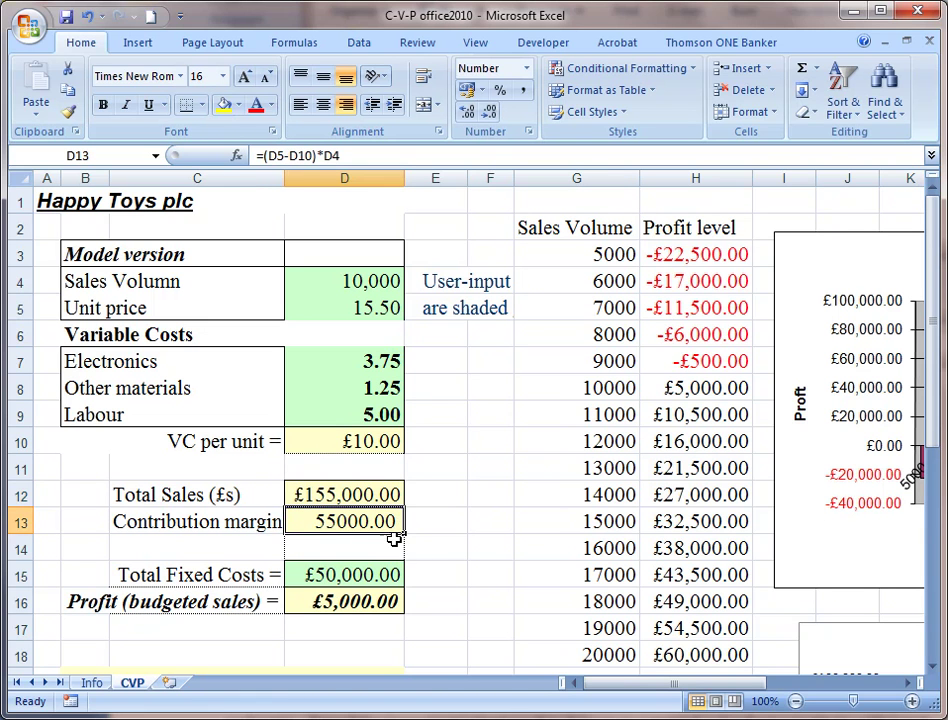
{"action": "double_click", "coordinate": [387, 519]}
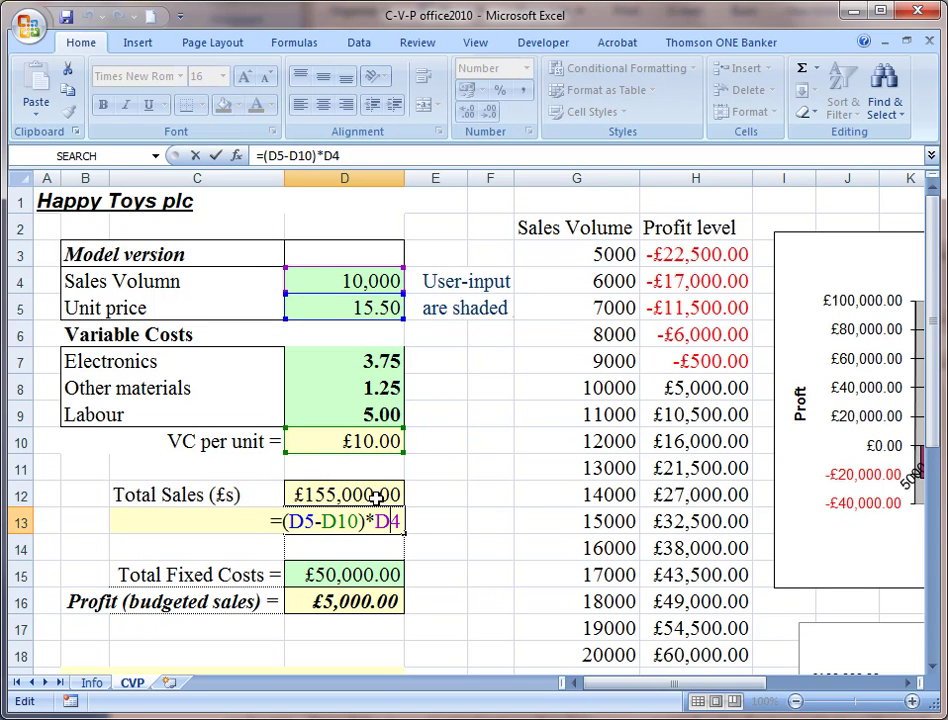
{"action": "key", "text": "Return"}
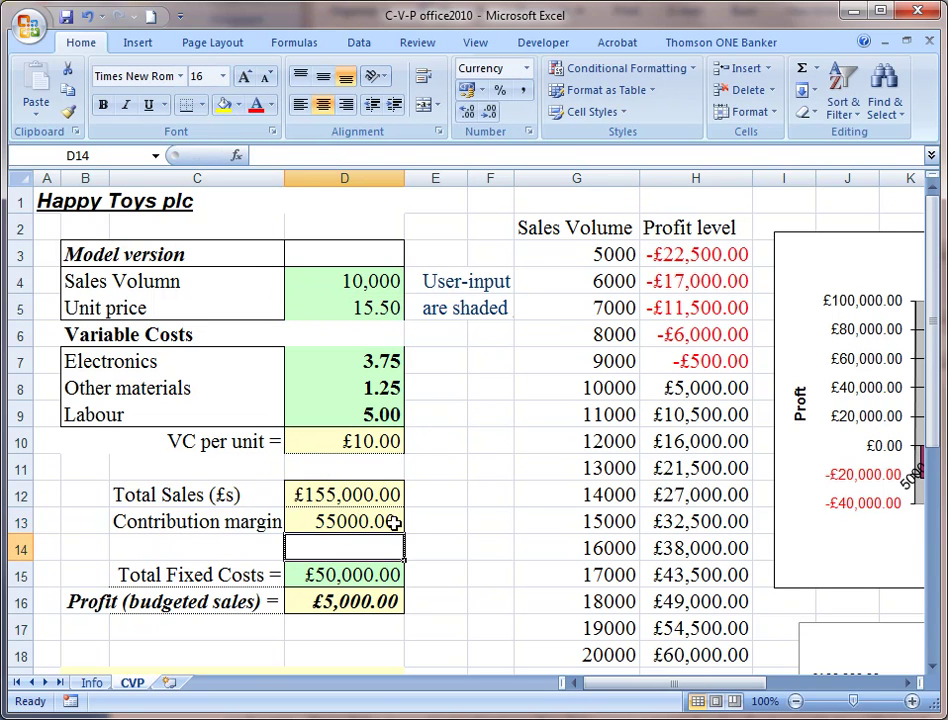
Inspect the total fixed costs link in D15 and the cells referenced by the budgeted profit formula in D16
{"action": "left_click", "coordinate": [362, 574]}
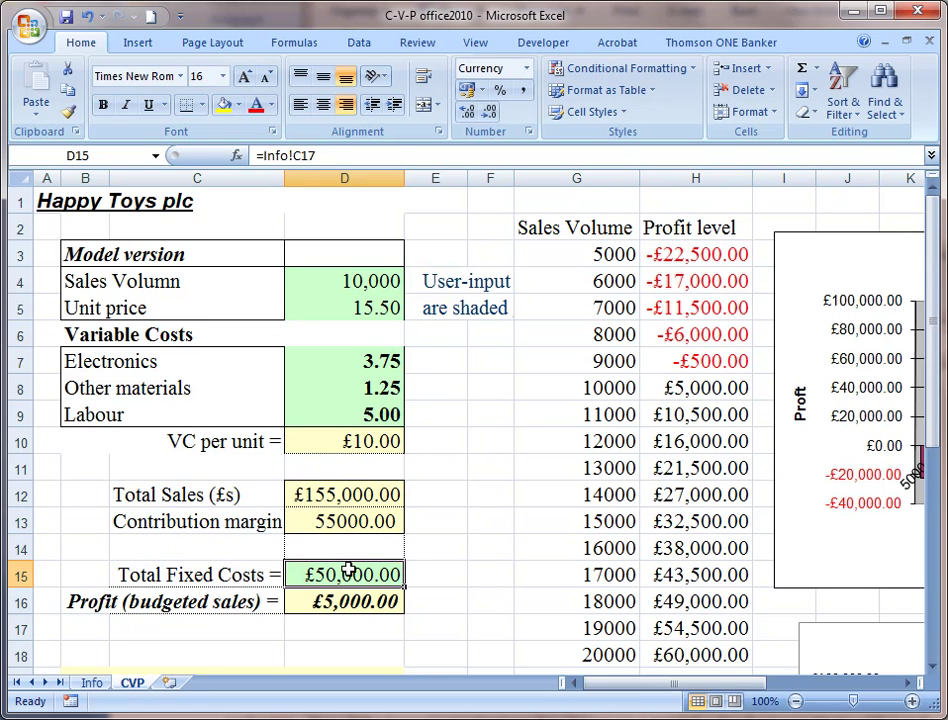
{"action": "left_click", "coordinate": [352, 603]}
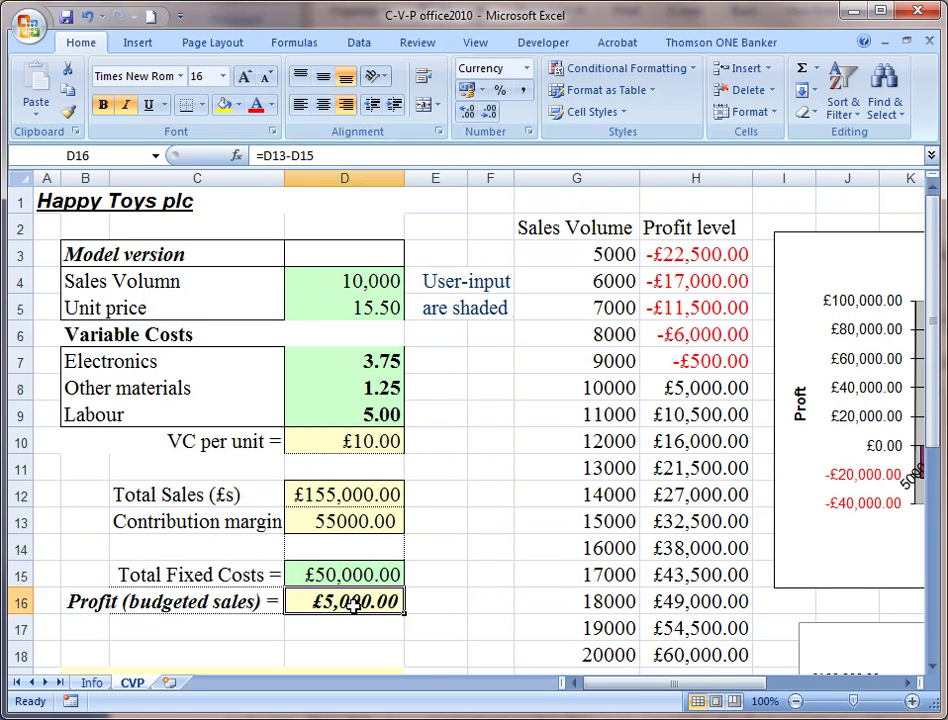
{"action": "double_click", "coordinate": [352, 603]}
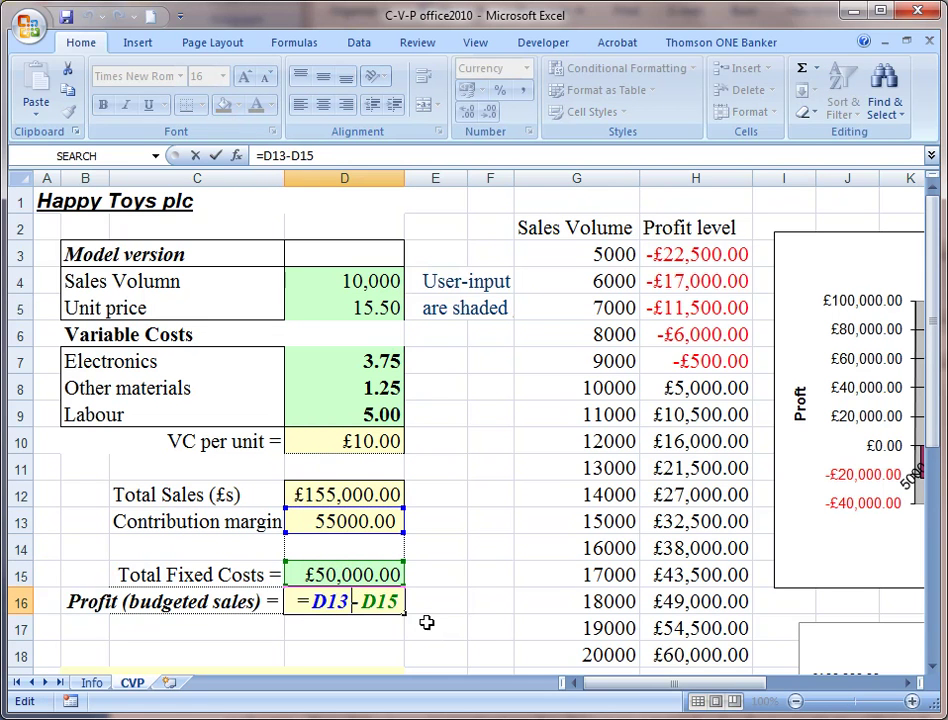
{"action": "key", "text": "Return"}
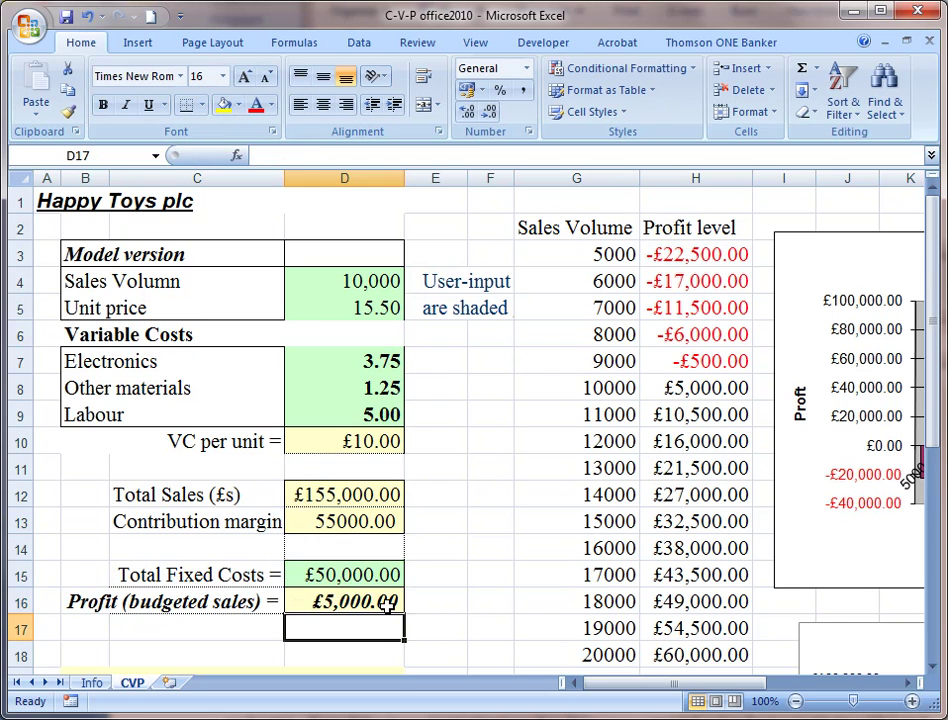
{"action": "left_click", "coordinate": [397, 603]}
Inspect the breakeven units formula in D20 and trace the fixed cost, unit price and VC per unit cells it references
{"action": "scroll", "coordinate": [387, 606], "scroll_direction": "down", "scroll_amount": 2}
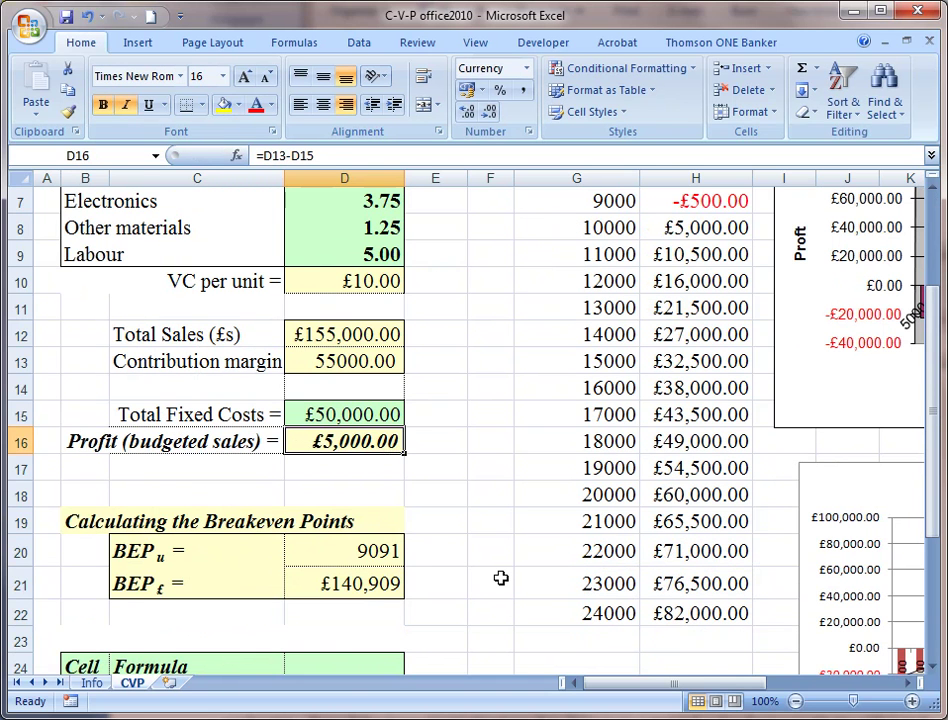
{"action": "left_click", "coordinate": [381, 556]}
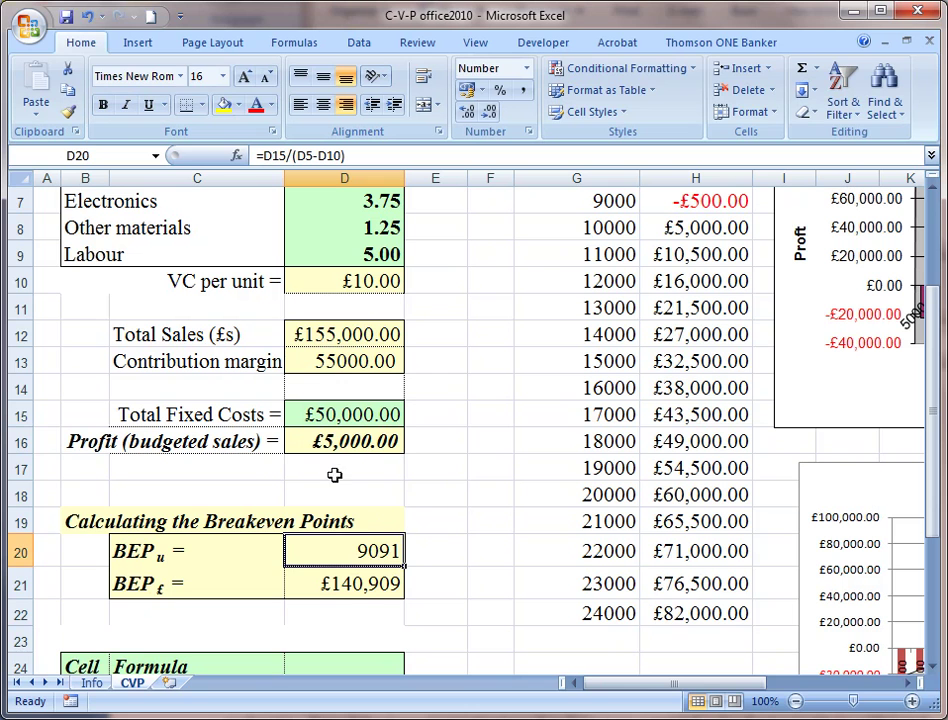
{"action": "double_click", "coordinate": [362, 549]}
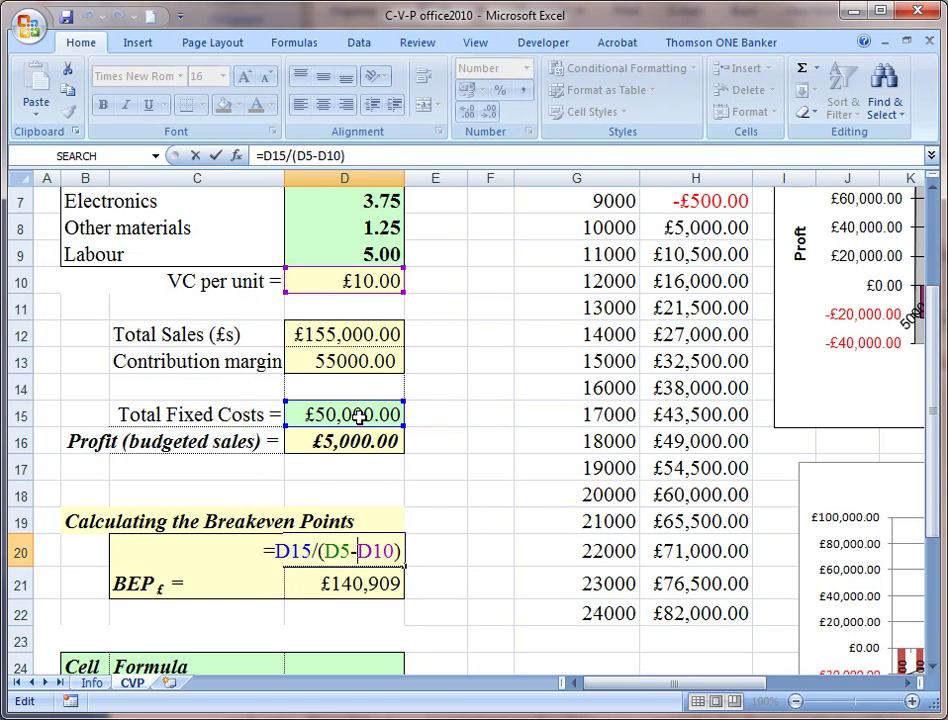
{"action": "scroll", "coordinate": [493, 504], "scroll_direction": "up", "scroll_amount": 2}
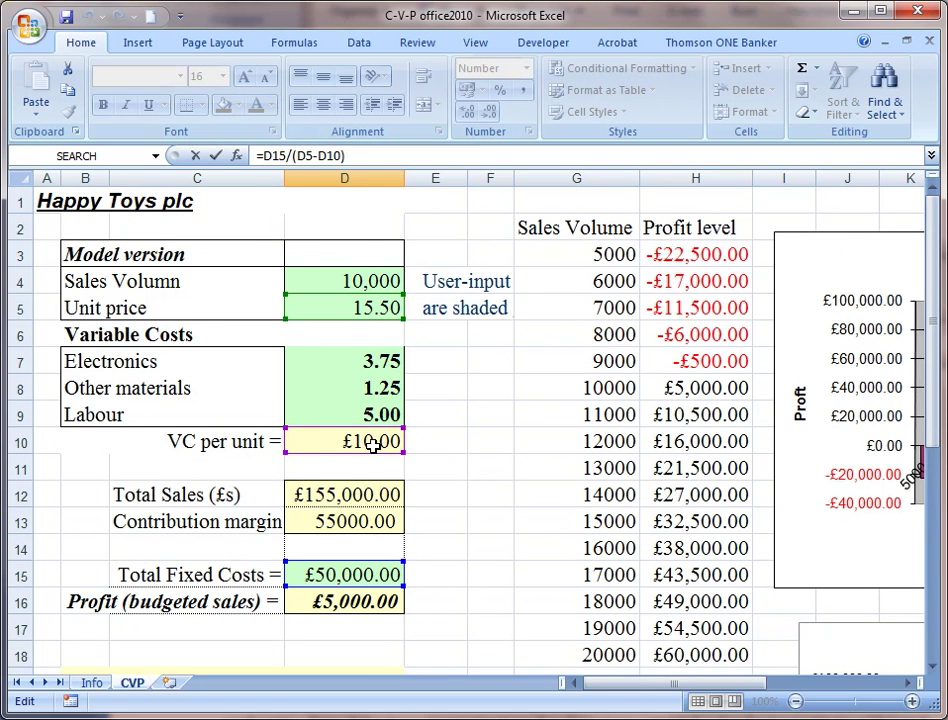
{"action": "scroll", "coordinate": [493, 491], "scroll_direction": "down", "scroll_amount": 3}
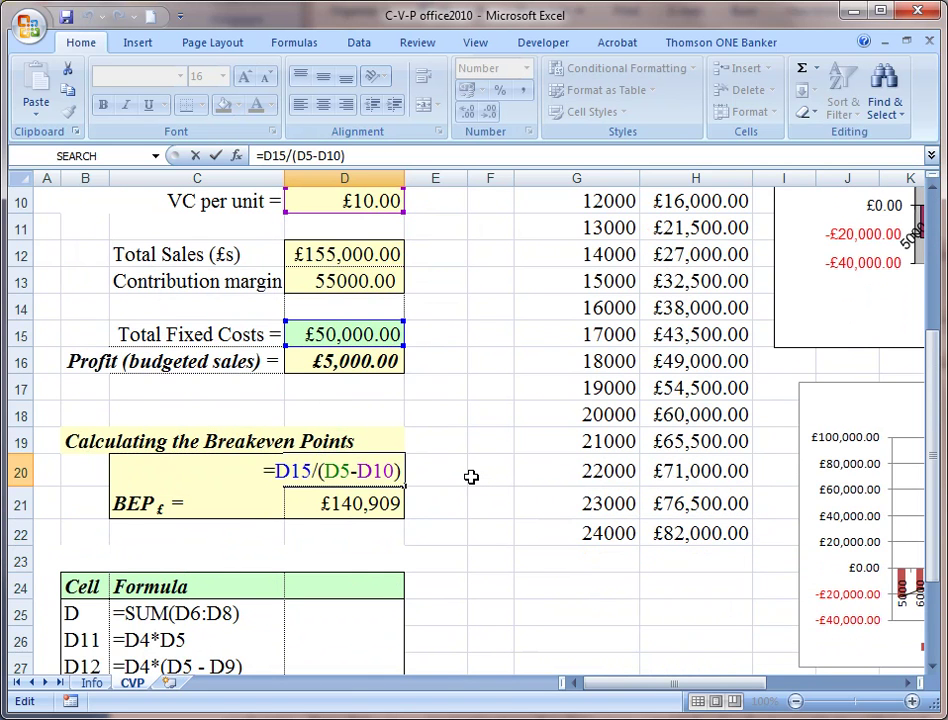
{"action": "scroll", "coordinate": [470, 480], "scroll_direction": "up", "scroll_amount": 1}
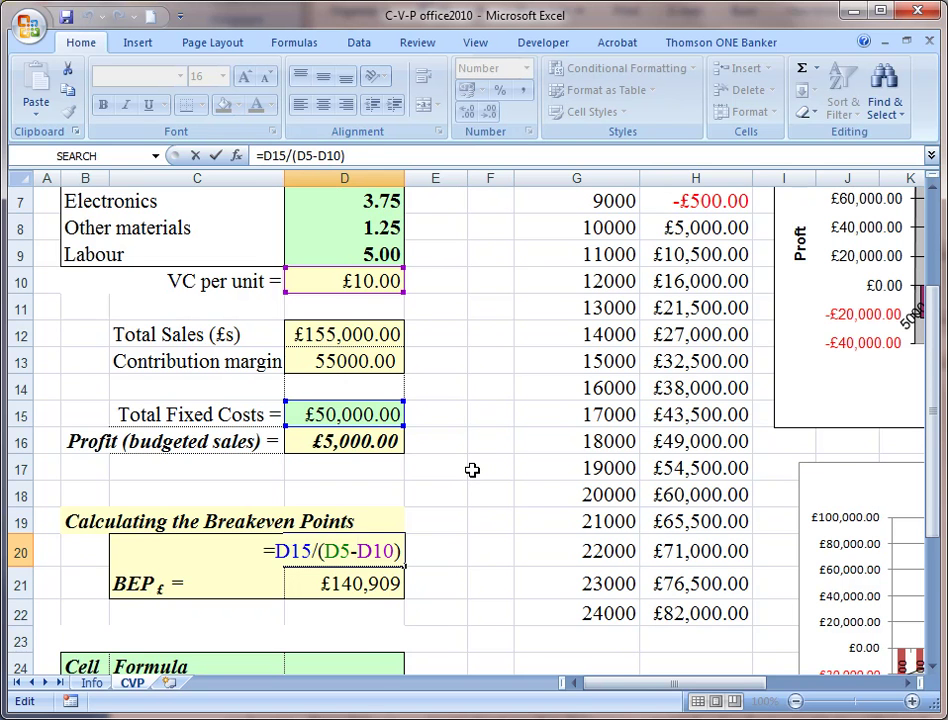
{"action": "key", "text": "ctrl+Return"}
Assign the name unitprice to the unit price cell D5
{"action": "left_click", "coordinate": [345, 280]}
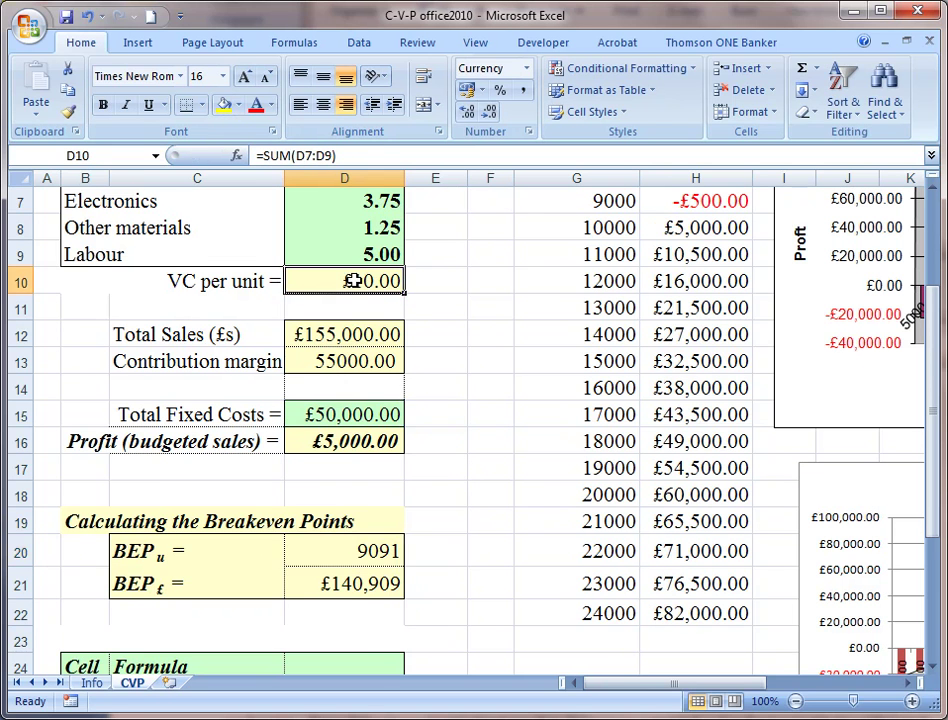
{"action": "scroll", "coordinate": [360, 300], "scroll_direction": "up", "scroll_amount": 2}
{"action": "left_click", "coordinate": [353, 310]}
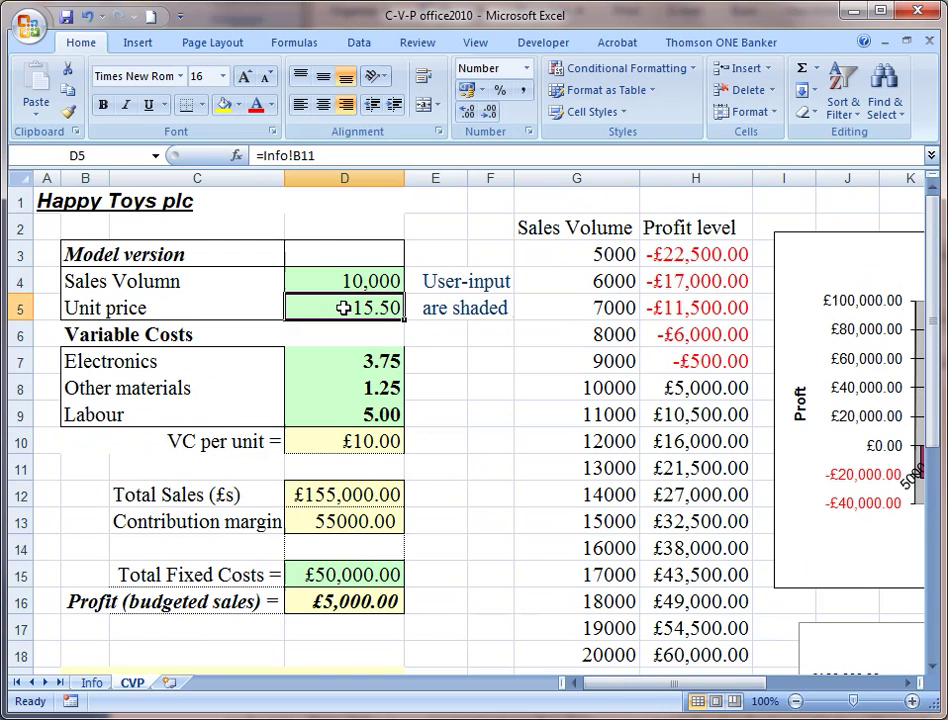
{"action": "left_click", "coordinate": [86, 153]}
{"action": "type", "text": "j"}
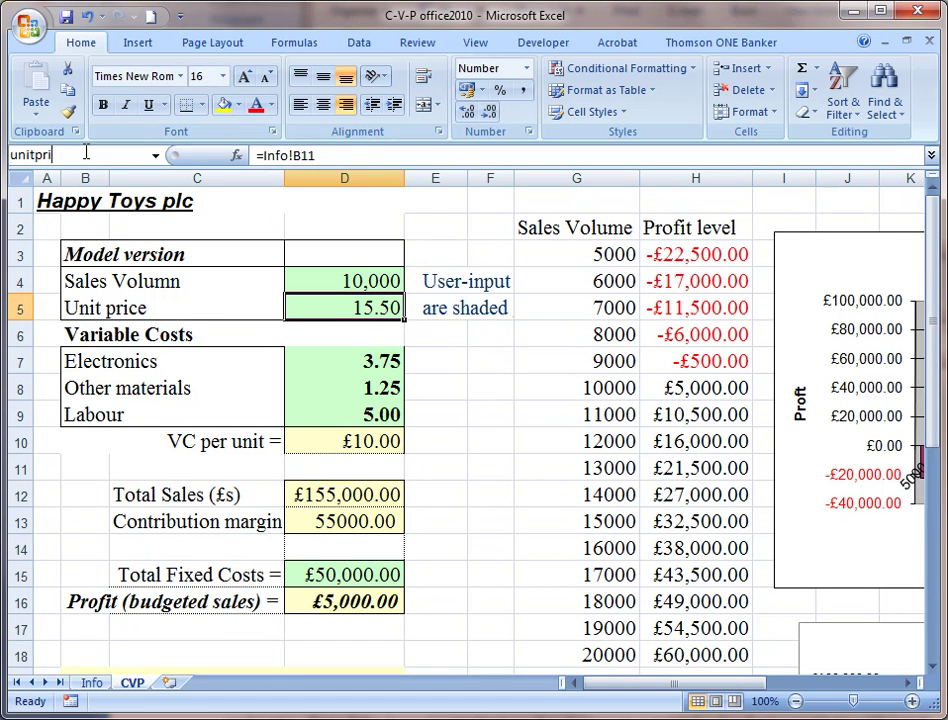
{"action": "type", "text": "nitprice"}
{"action": "key", "text": "Return"}
Assign the name varCost to the VC per unit cell D10 and check the name given to D5
{"action": "left_click", "coordinate": [364, 440]}
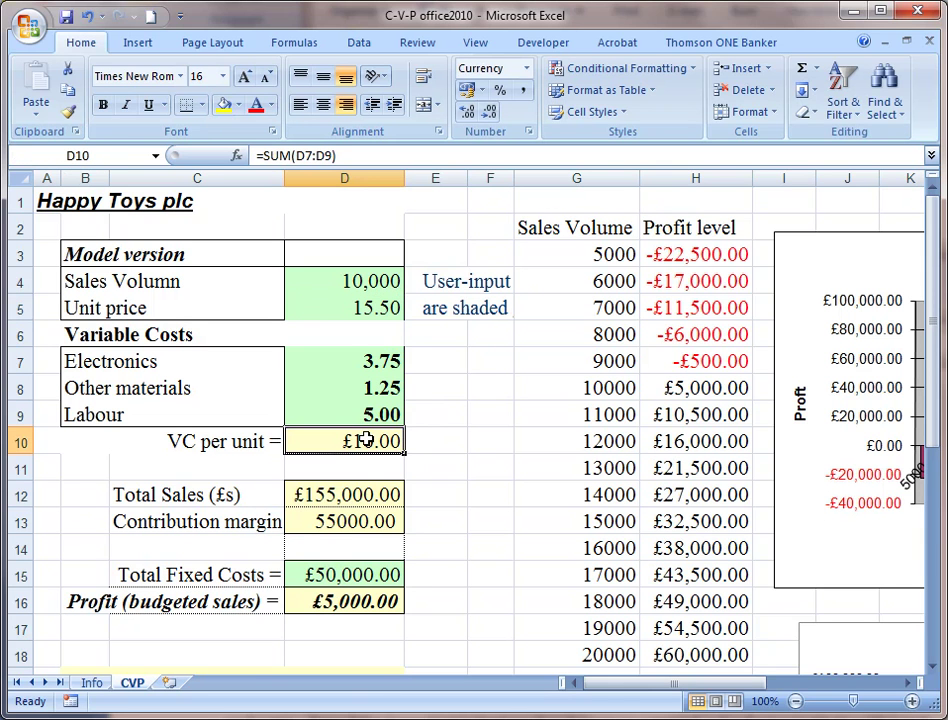
{"action": "left_click", "coordinate": [93, 158]}
{"action": "type", "text": "varCost"}
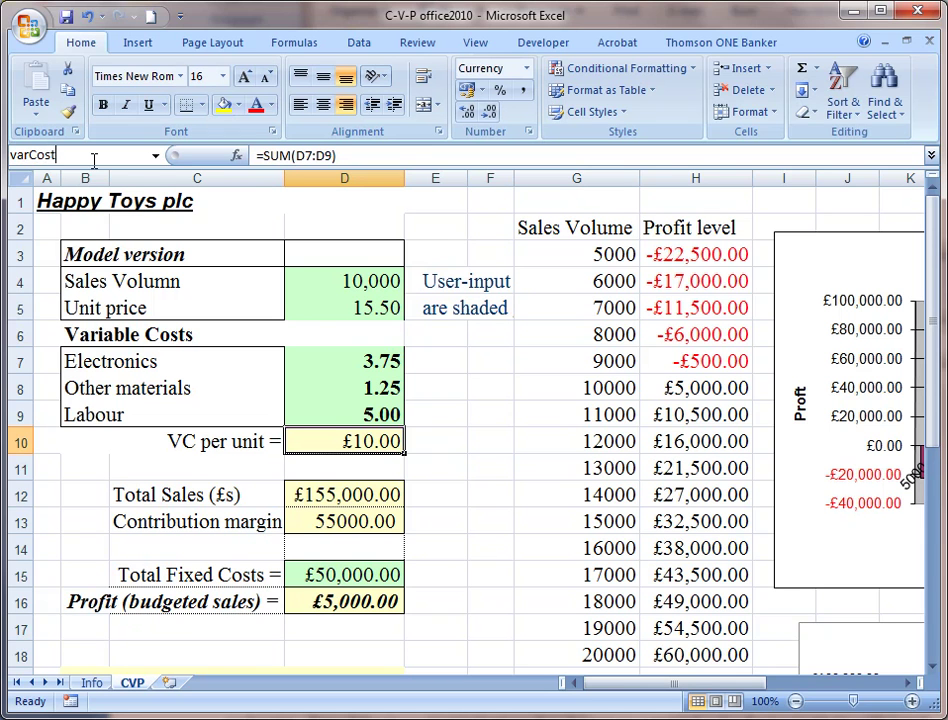
{"action": "key", "text": "Return"}
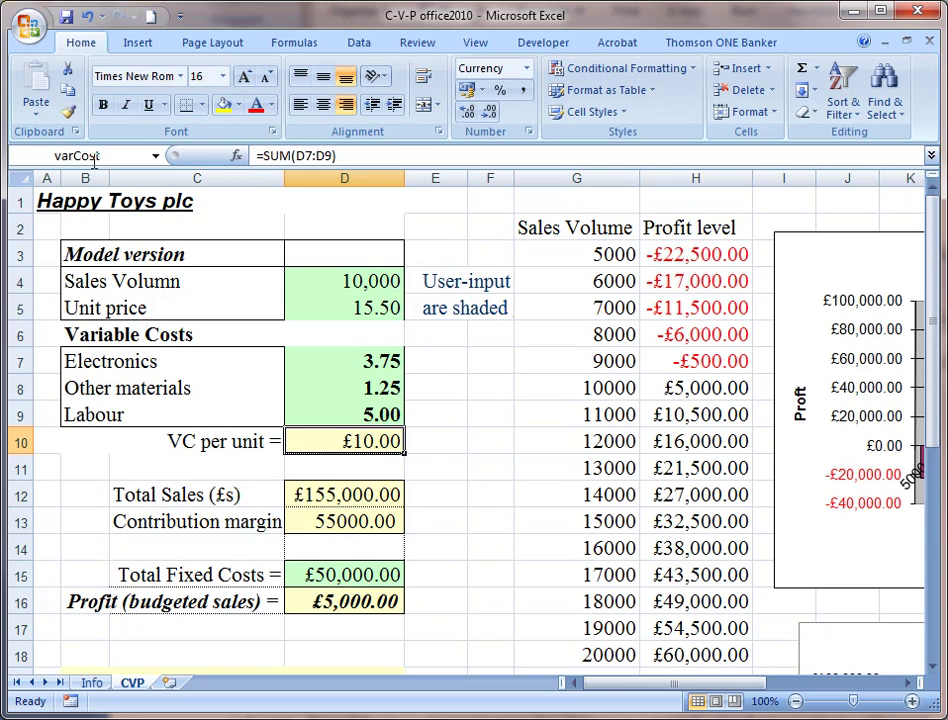
{"action": "left_click", "coordinate": [369, 316]}
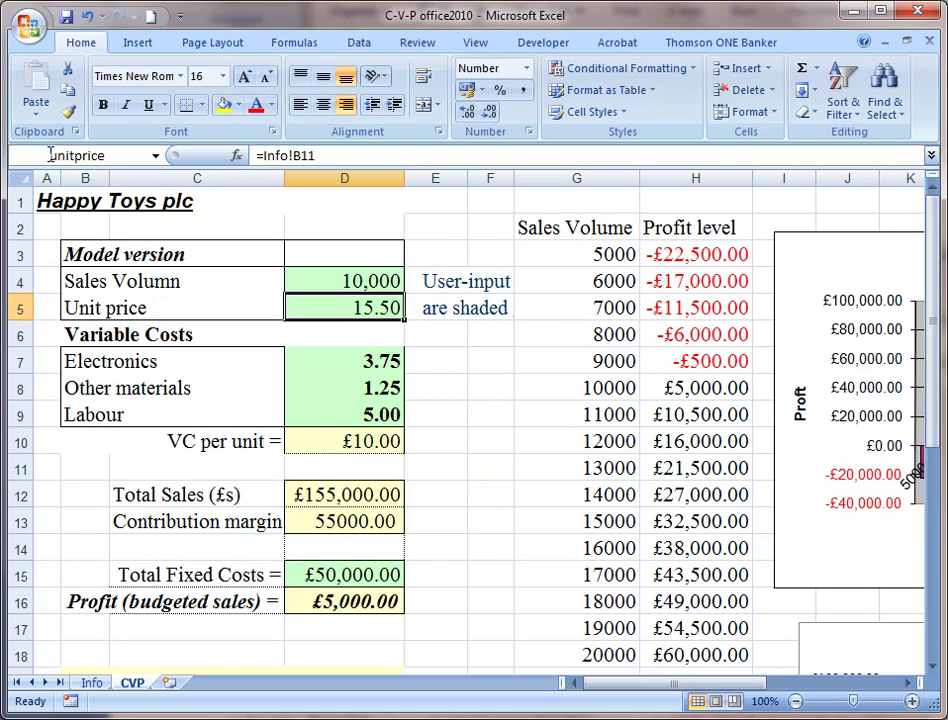
Assign the name totFixCost to the total fixed costs cell D15
{"action": "left_click", "coordinate": [380, 573]}
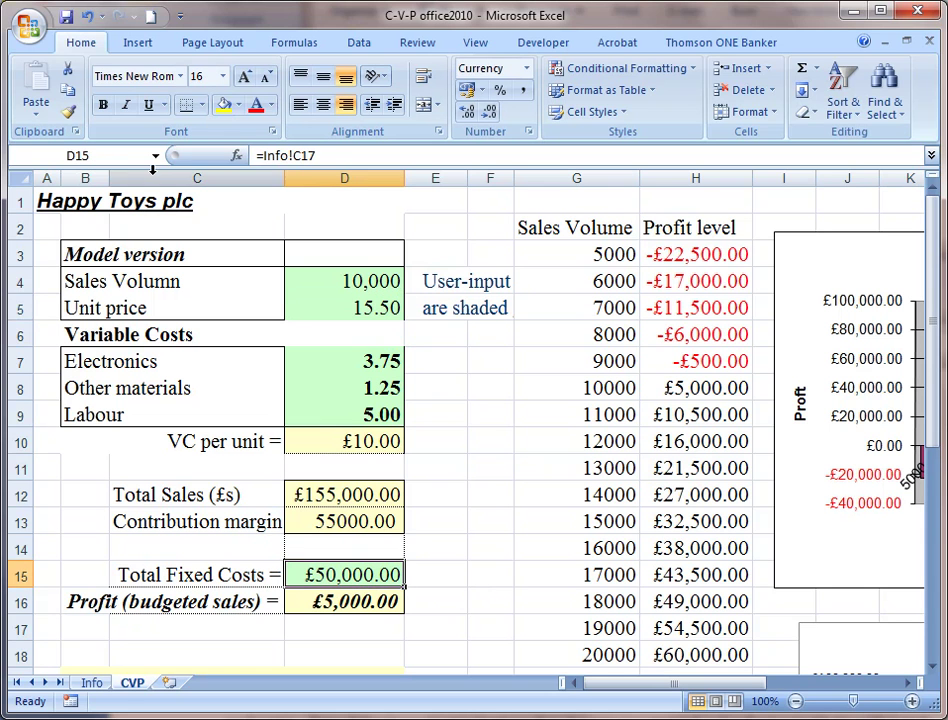
{"action": "left_click", "coordinate": [98, 157]}
{"action": "type", "text": "totFixCost"}
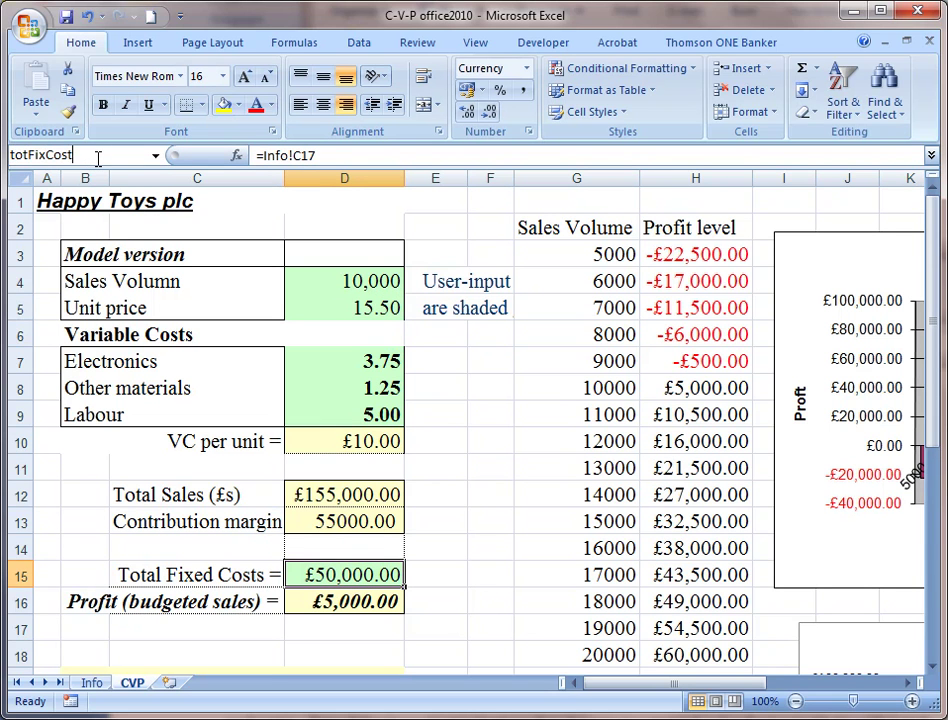
{"action": "key", "text": "Return"}
{"action": "left_click", "coordinate": [480, 574]}
Rewrite the breakeven units formula in D20 with the defined names as =totFixCost/(unitprice-varCost)
{"action": "scroll", "coordinate": [420, 560], "scroll_direction": "down", "scroll_amount": 2}
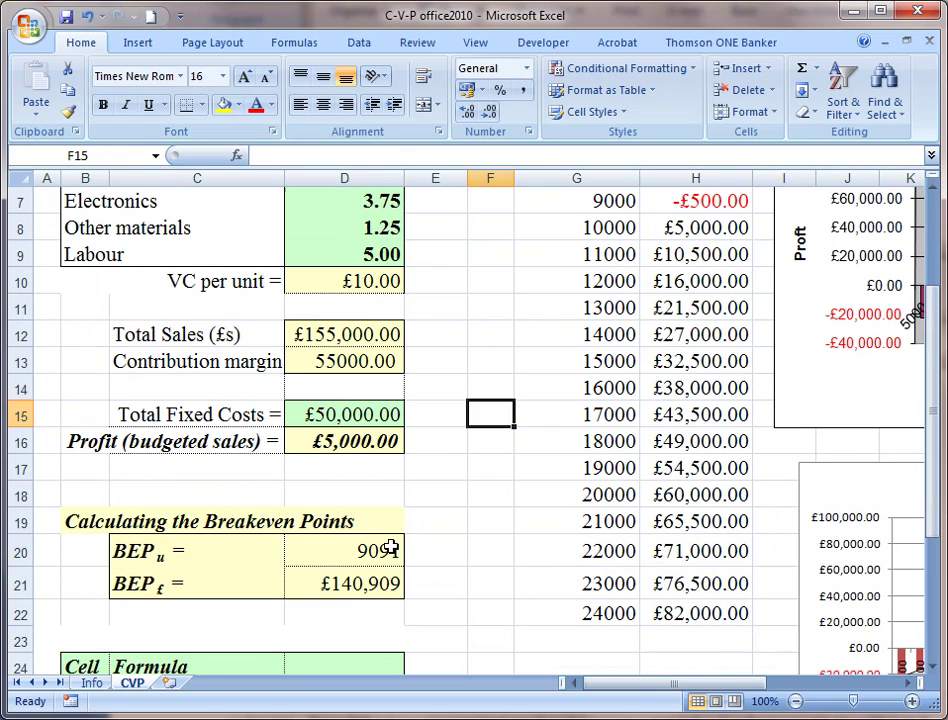
{"action": "left_click", "coordinate": [385, 549]}
{"action": "double_click", "coordinate": [277, 155]}
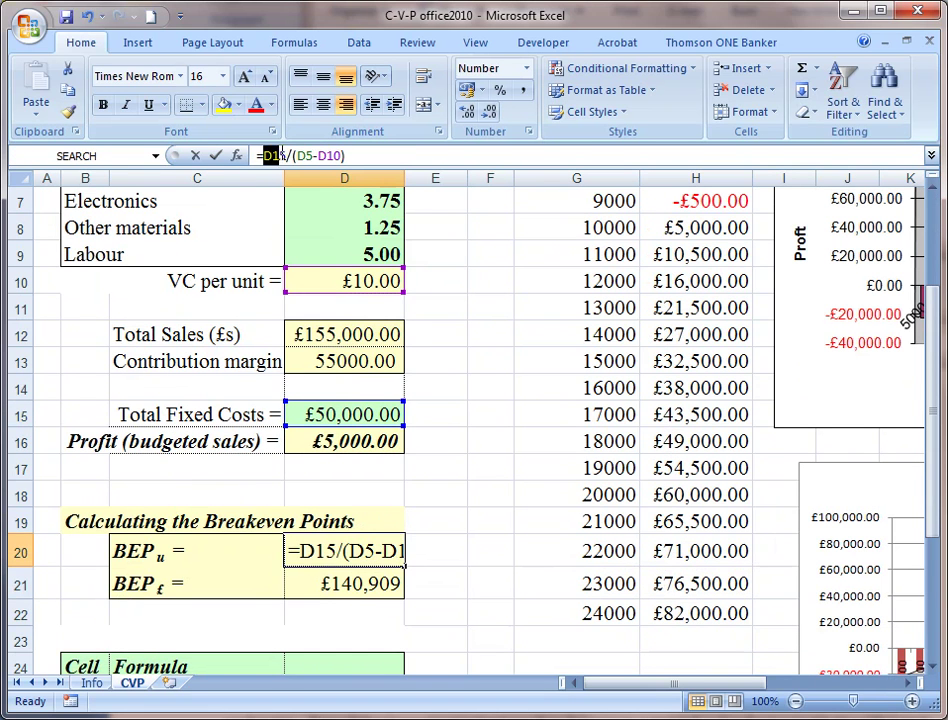
{"action": "left_click_drag", "start_coordinate": [283, 155], "coordinate": [361, 155]}
{"action": "key", "text": "Delete"}
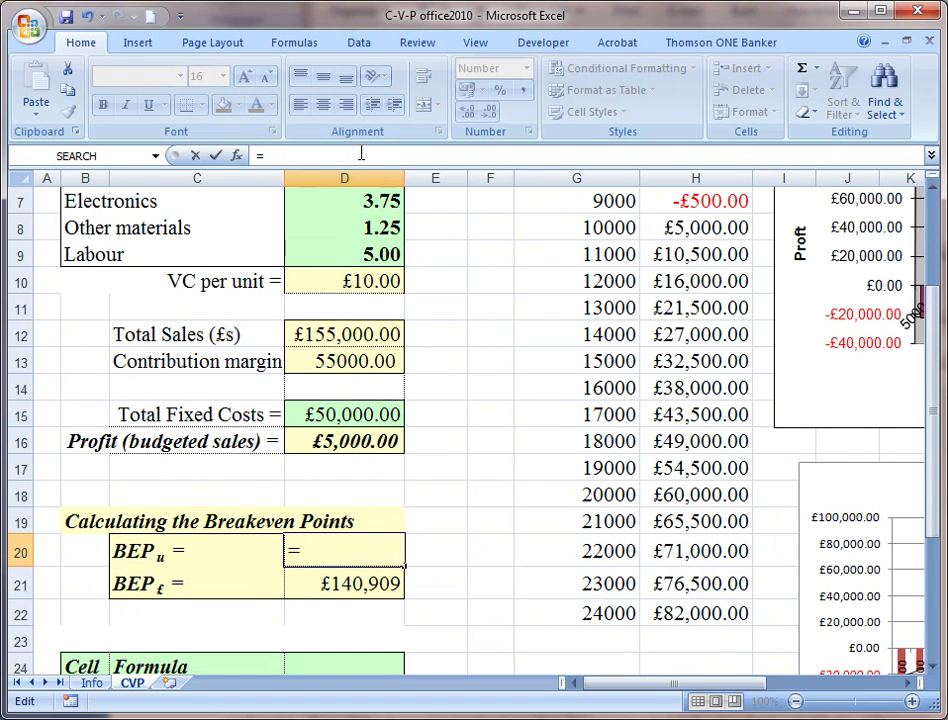
{"action": "type", "text": "tot"}
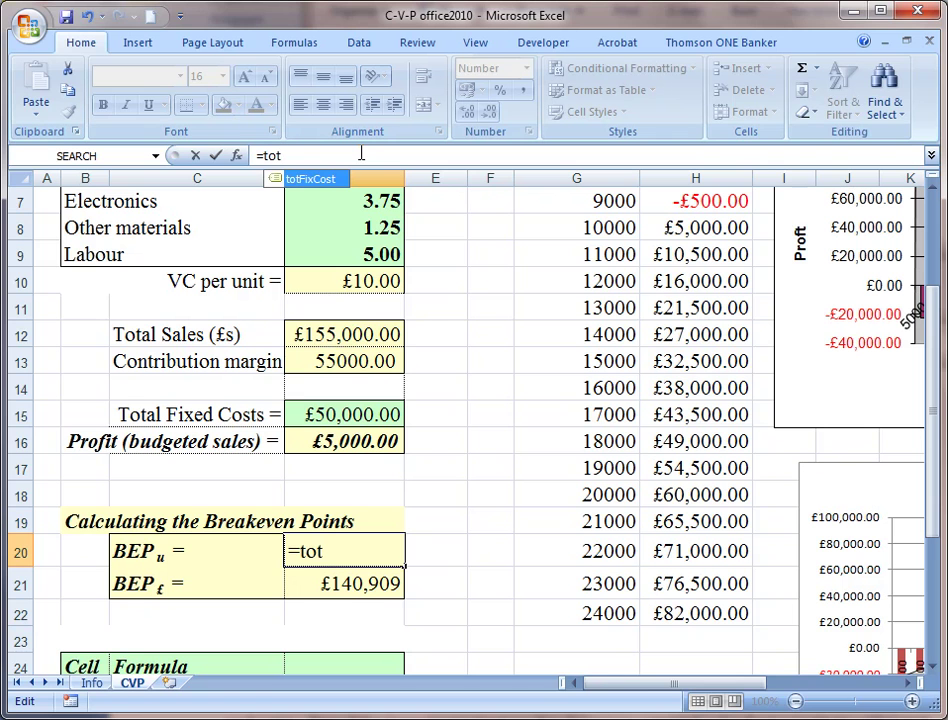
{"action": "double_click", "coordinate": [318, 175]}
{"action": "type", "text": "/("}
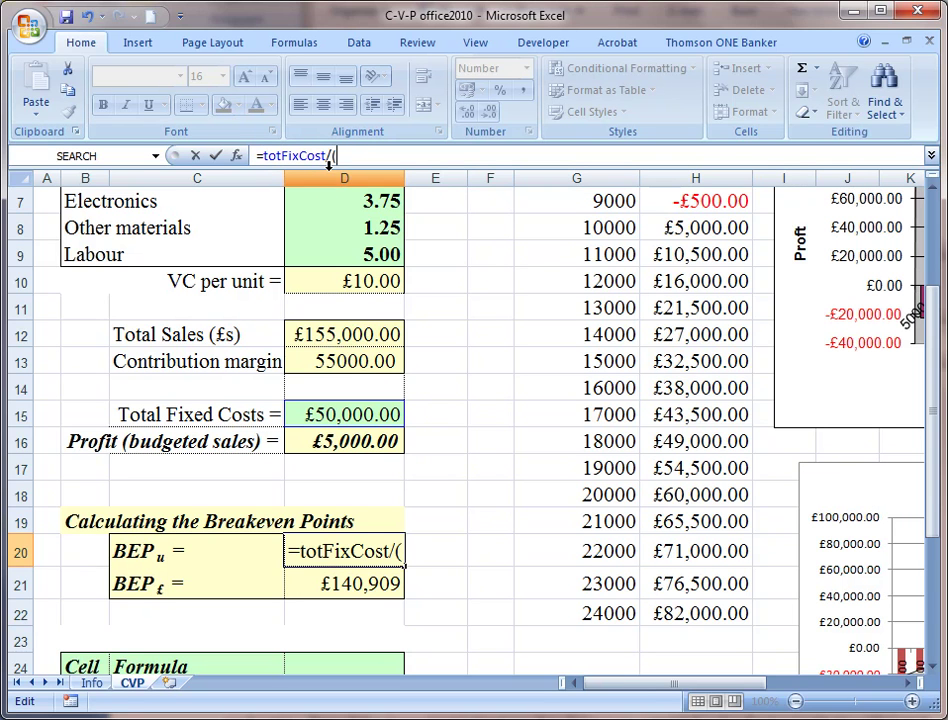
{"action": "type", "text": "un"}
{"action": "double_click", "coordinate": [376, 174]}
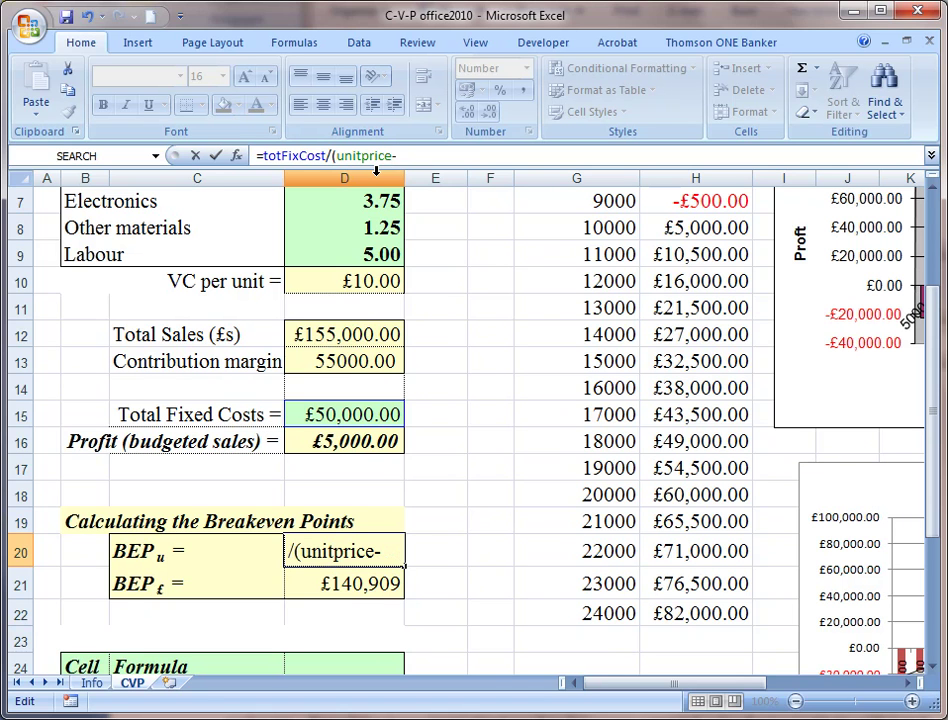
{"action": "type", "text": "-va"}
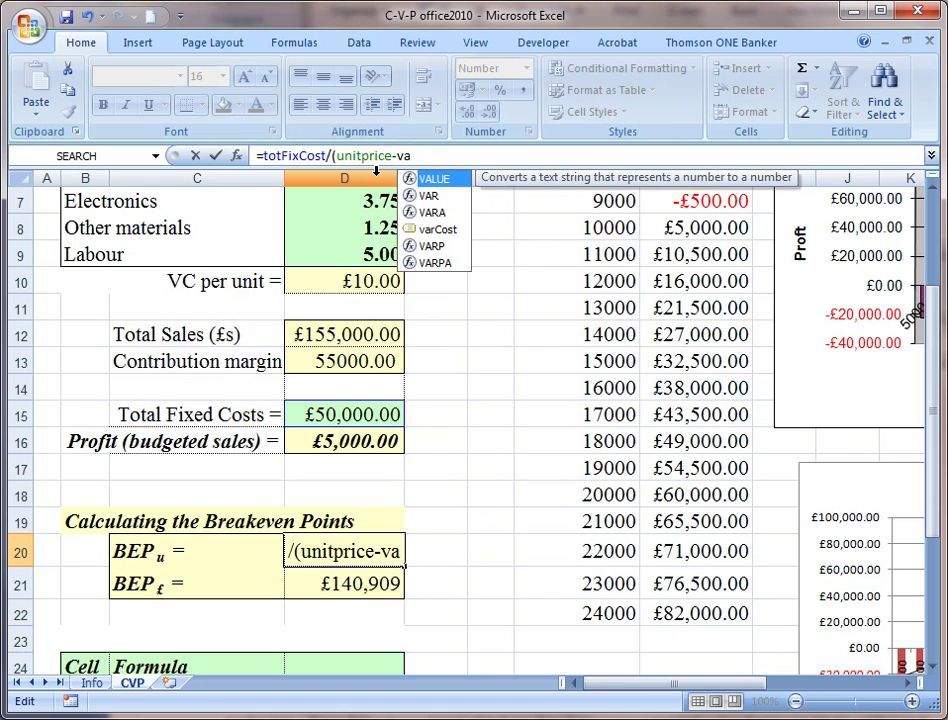
{"action": "double_click", "coordinate": [438, 229]}
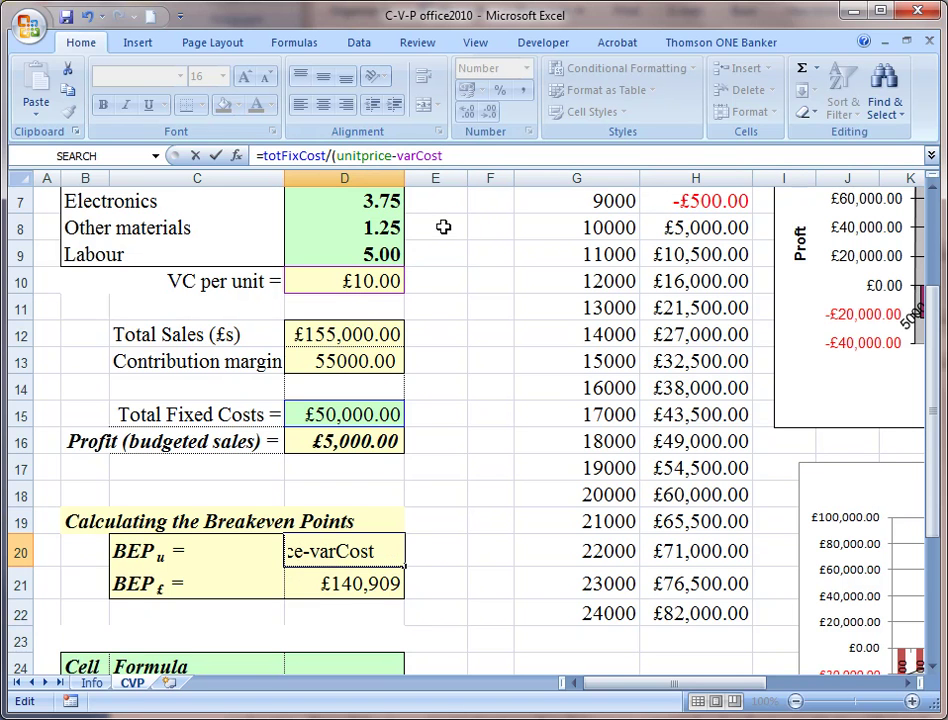
{"action": "type", "text": ")"}
{"action": "key", "text": "Return"}
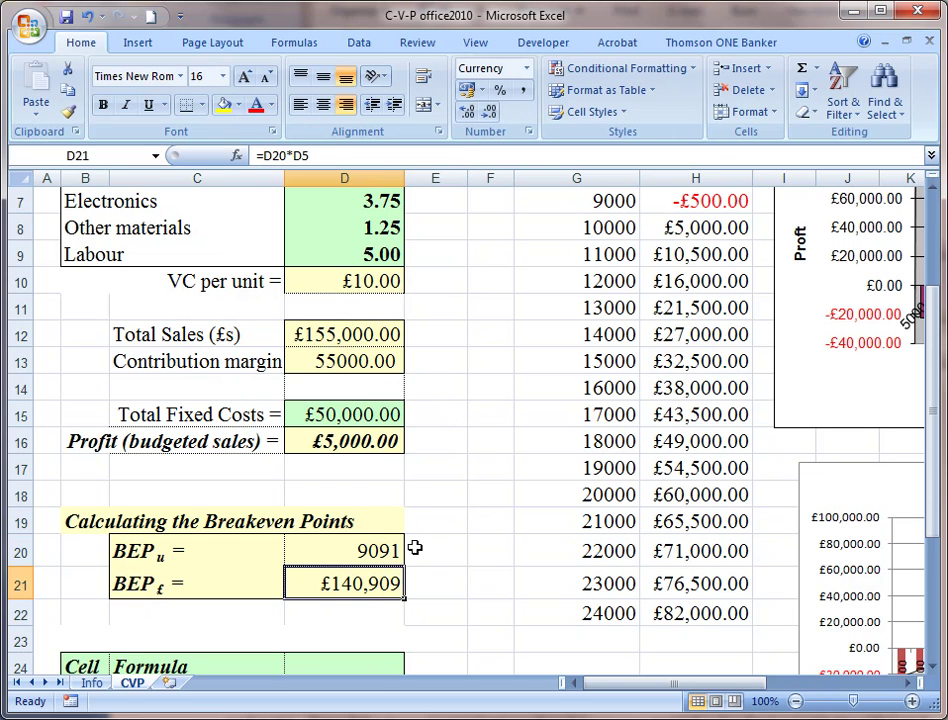
Review the named-cell formula in D20 and the breakeven sales value formula in D21
{"action": "left_click", "coordinate": [384, 553]}
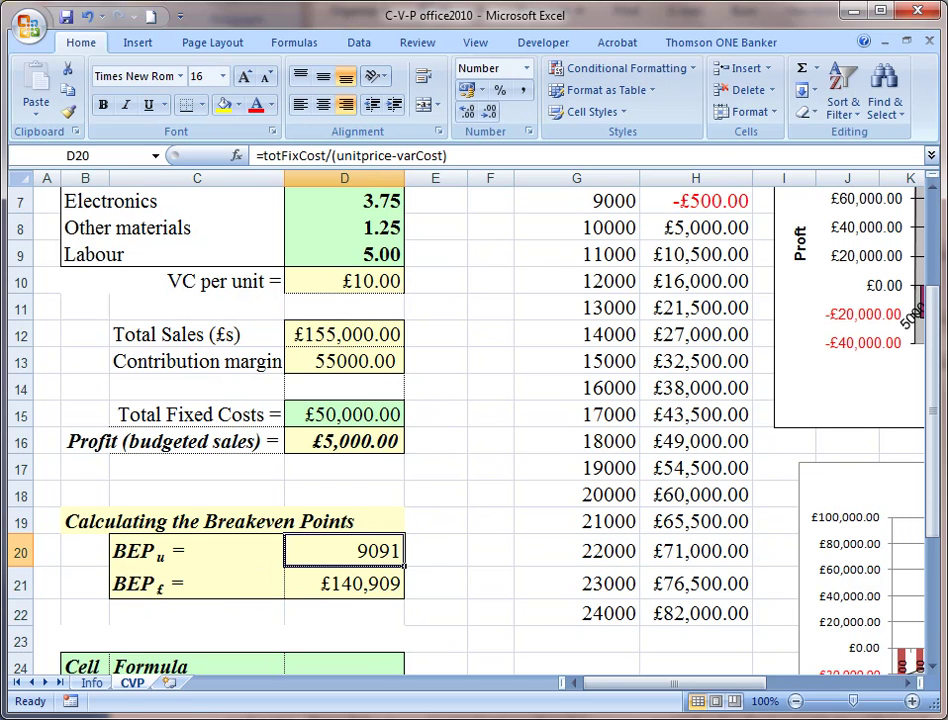
{"action": "left_click", "coordinate": [369, 587]}
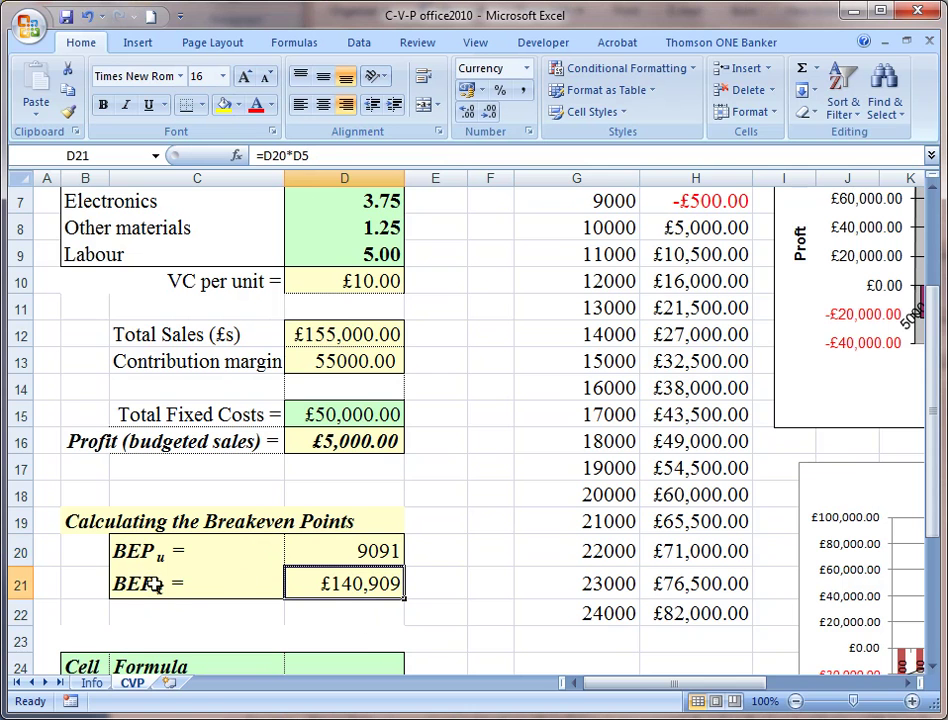